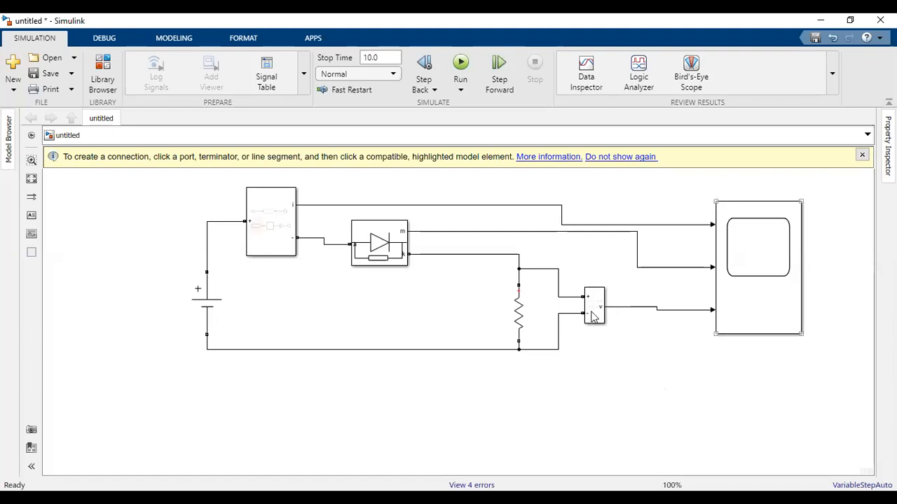
# - Run the diode circuit model in Simulink with a stop time of 10.0
pyautogui.click(591, 317)
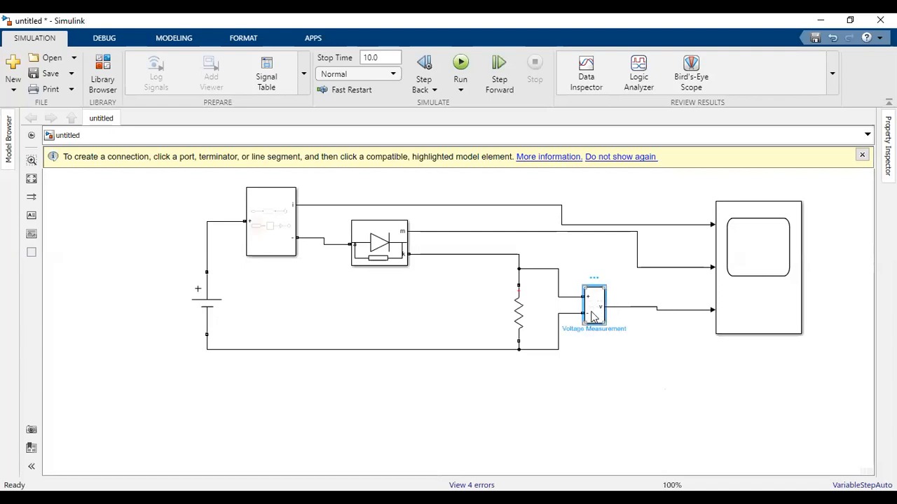
pyautogui.click(387, 247)
pyautogui.click(861, 157)
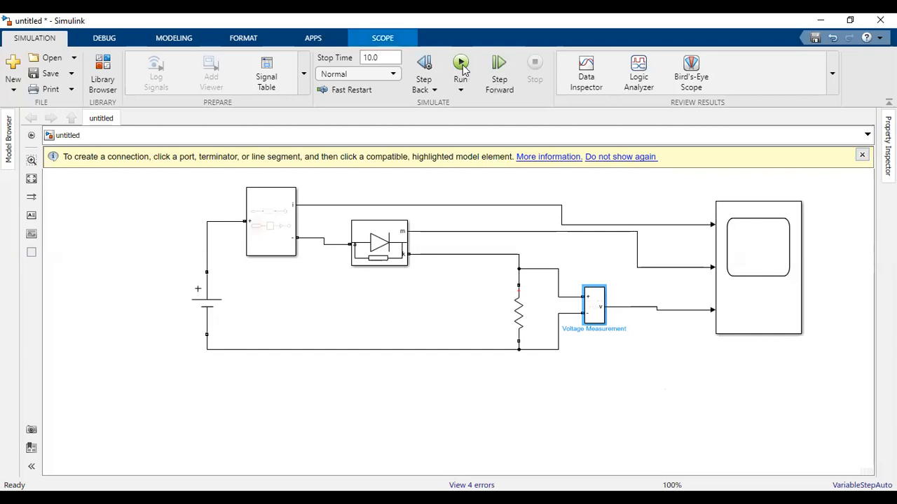
pyautogui.click(461, 64)
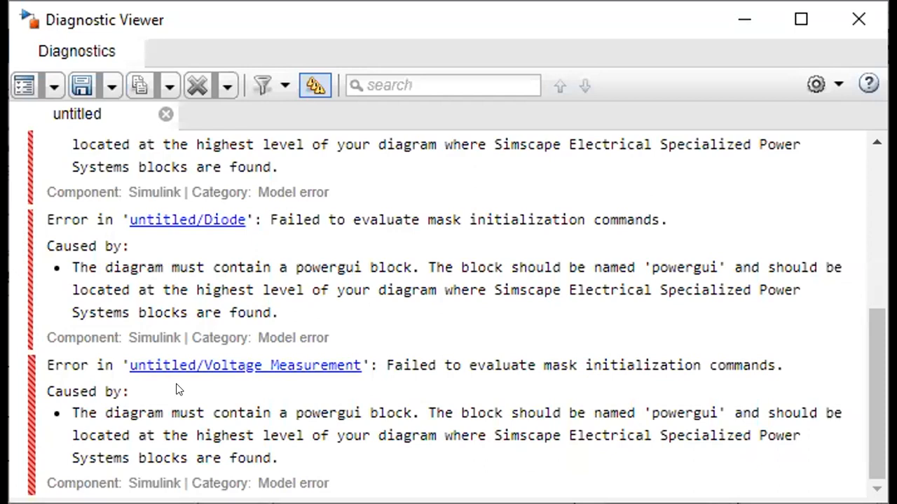
# - Switch to the Word document and enter "PowerGUI" as item 1 under the 1st circuit's component list
pyautogui.hotkey('alt', 'Tab')
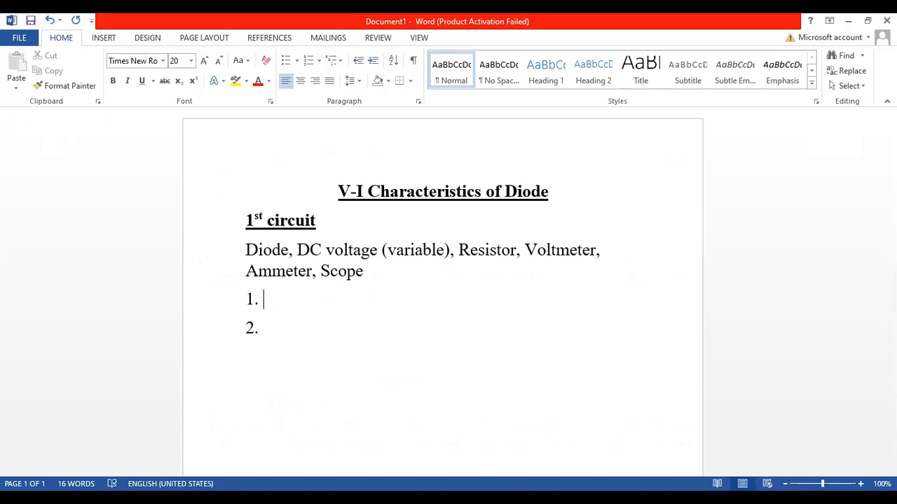
pyautogui.write('PowerGUI')
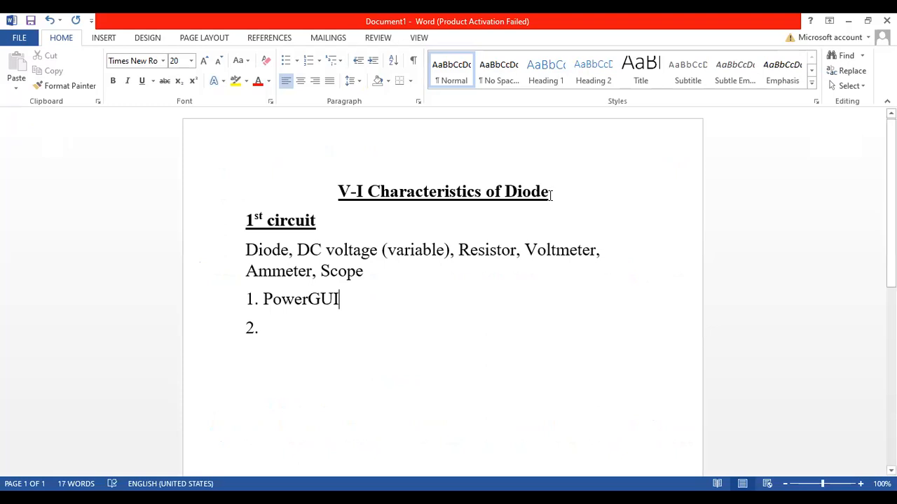
# - Insert an empty line below the "V-I Characteristics of Diode" title, left-aligned without bold or underline
pyautogui.click(551, 195)
pyautogui.press('Return')
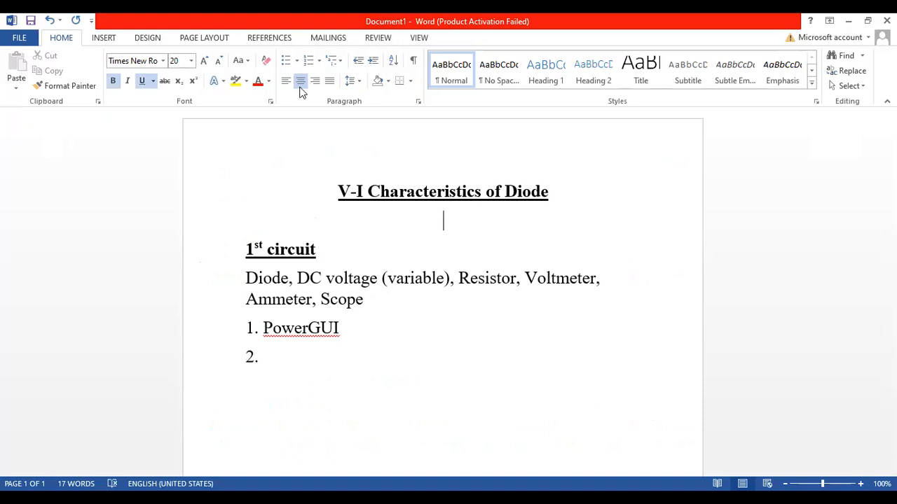
pyautogui.click(292, 82)
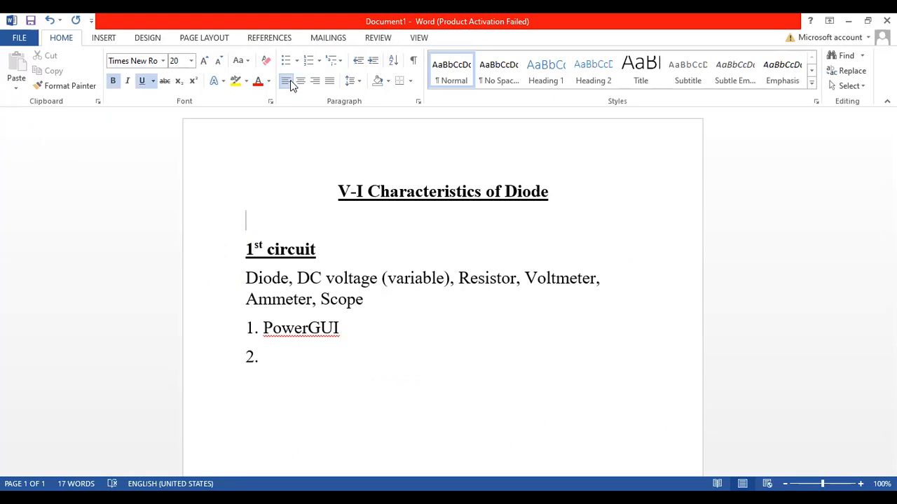
pyautogui.write('I/P')
pyautogui.press('BackSpace')
pyautogui.press('BackSpace')
pyautogui.press('BackSpace')
pyautogui.click(110, 83)
pyautogui.click(139, 83)
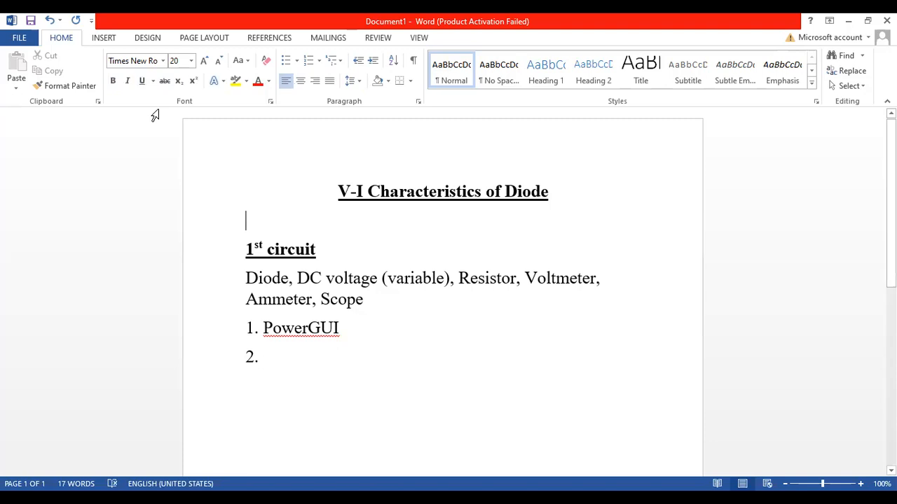
# - Enter "I/P Current, Diode Voltage, O/P Voltage, O/P Current" on the line below the title
pyautogui.write('I/')
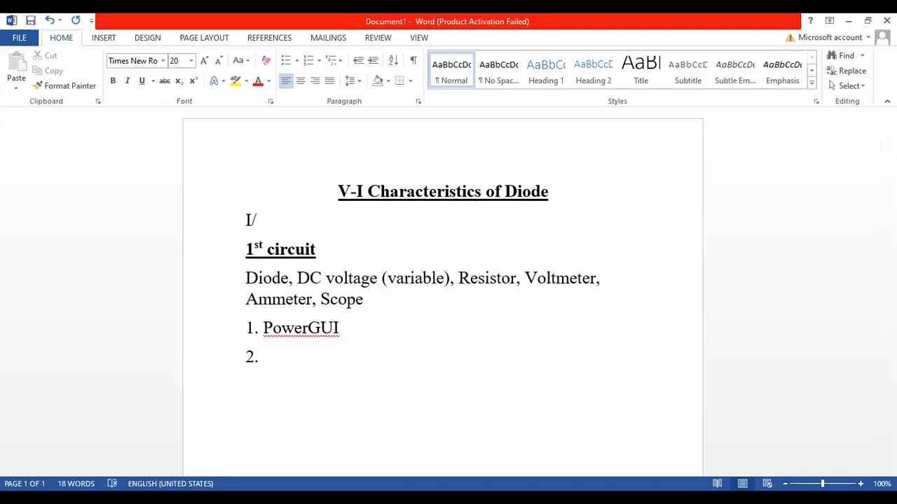
pyautogui.write('P Current, ')
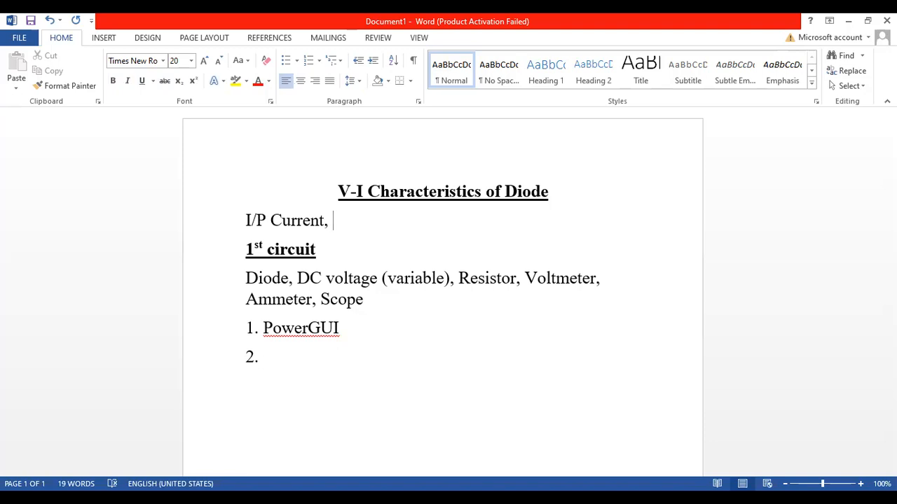
pyautogui.write('Diode Voltage,')
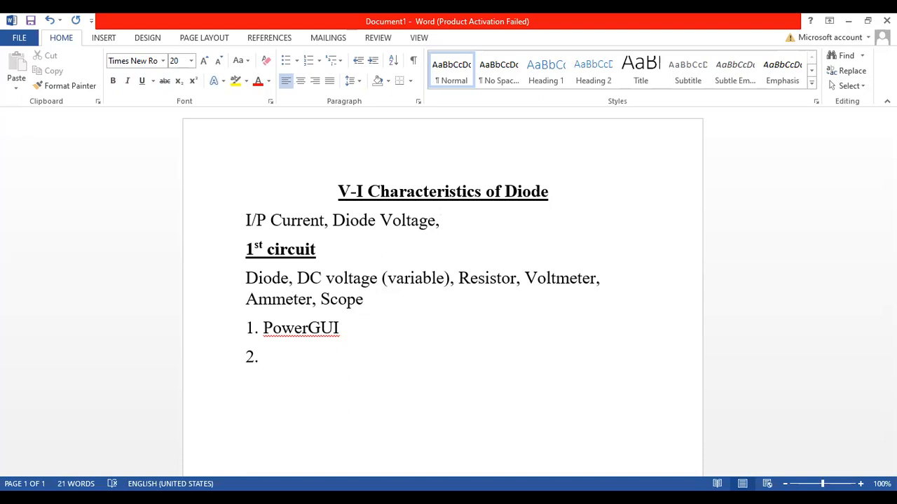
pyautogui.write('O')
pyautogui.write('utp')
pyautogui.press('BackSpace')
pyautogui.press('BackSpace')
pyautogui.press('BackSpace')
pyautogui.write('/P Voltage, O/P Cu')
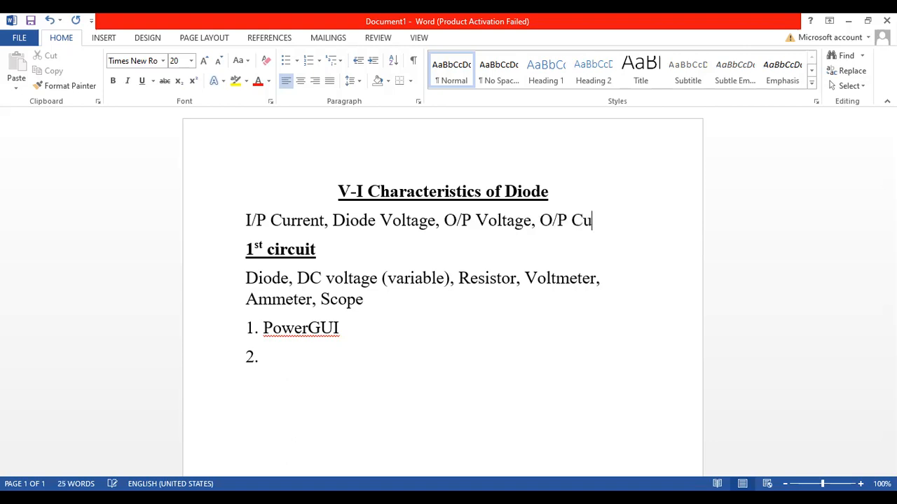
pyautogui.write('rrent')
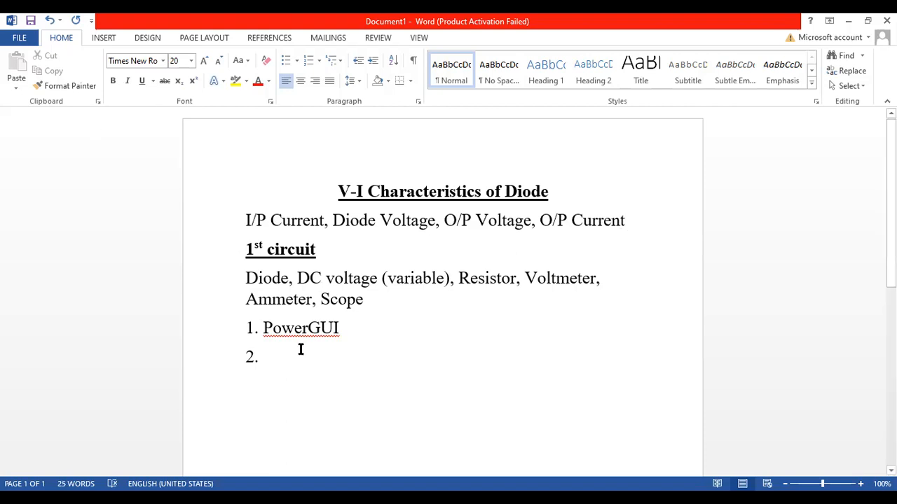
# - Underline the word "PowerGUI" in item 1 and place the cursor after it
pyautogui.click(340, 332)
pyautogui.doubleClick(265, 322)
pyautogui.click(142, 80)
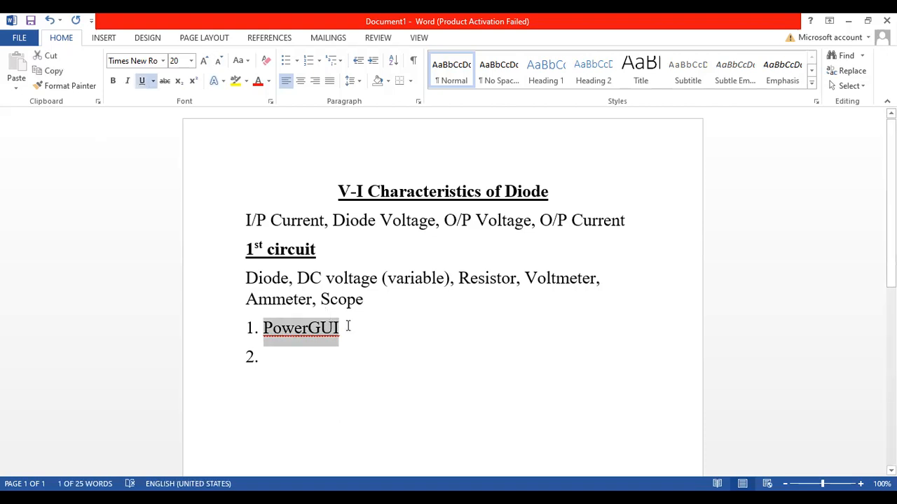
pyautogui.click(347, 326)
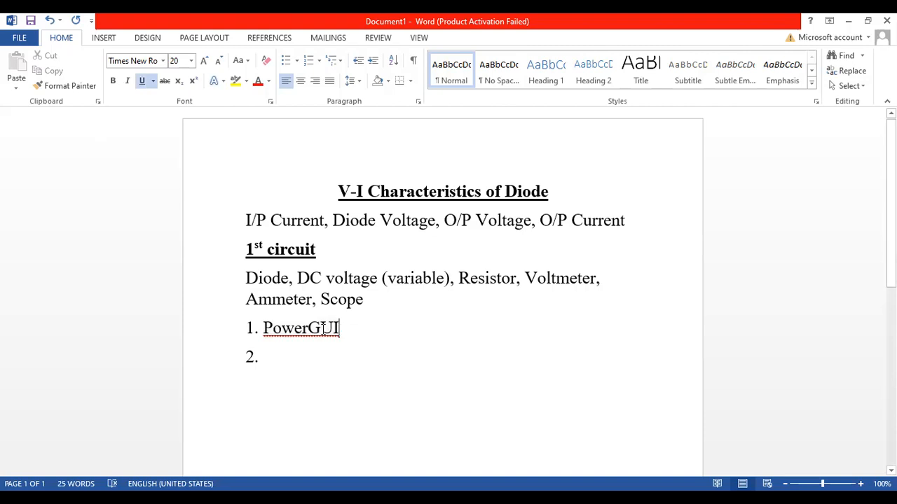
pyautogui.moveTo(310, 328); pyautogui.dragTo(335, 327)
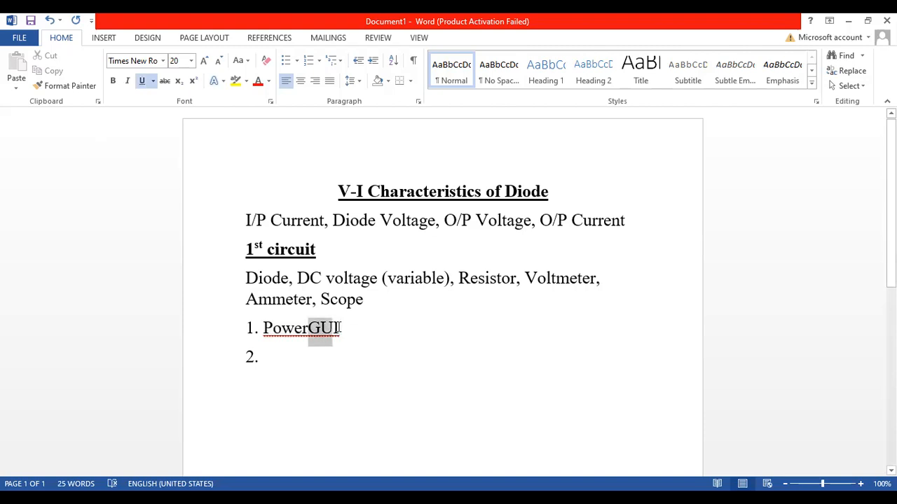
pyautogui.click(356, 334)
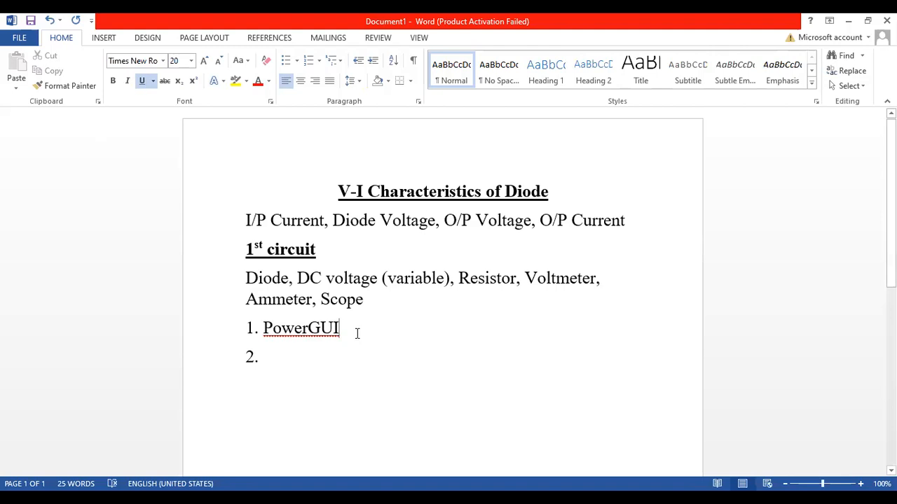
# - Add "Graphical User Interface" after PowerGUI in item 1 and remove the underline from the added words
pyautogui.write('Gra')
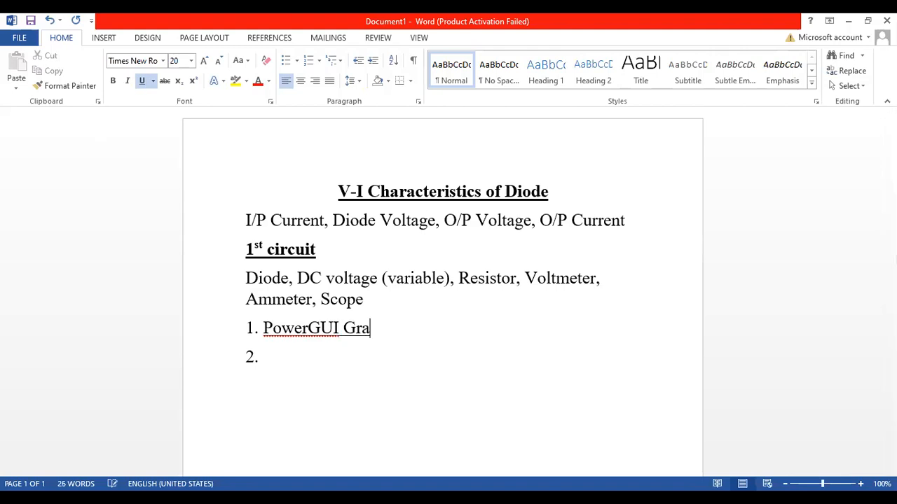
pyautogui.write('ph')
pyautogui.press('BackSpace')
pyautogui.write('hical ')
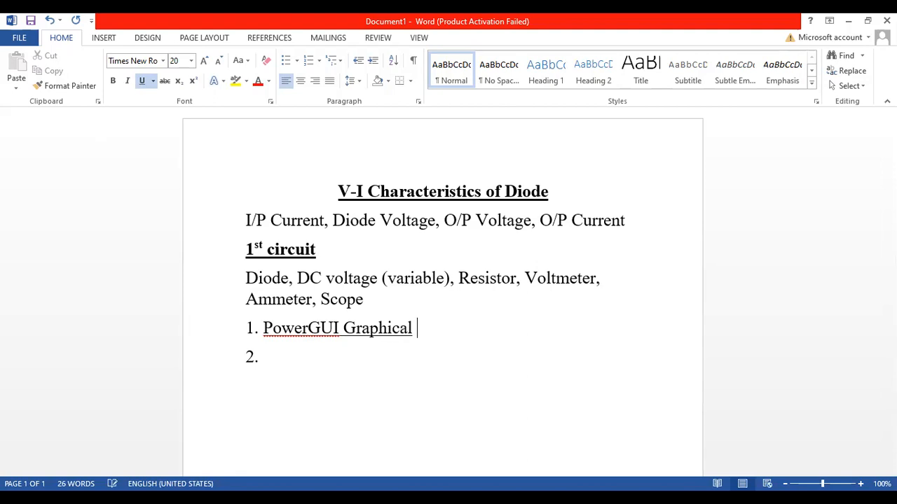
pyautogui.write('User Interface')
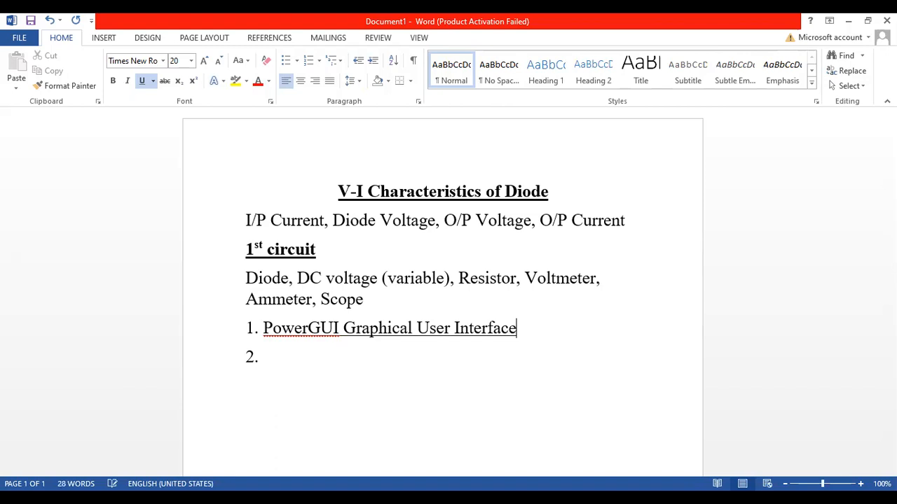
pyautogui.moveTo(344, 328); pyautogui.dragTo(523, 336)
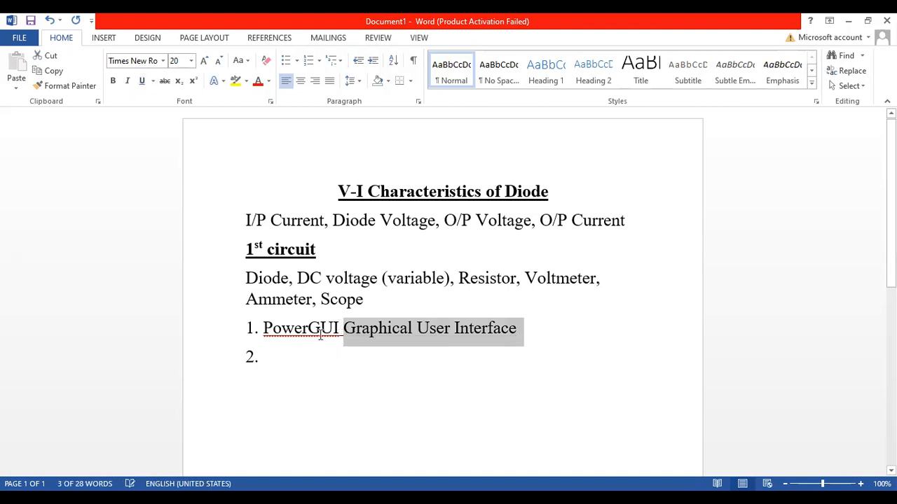
pyautogui.click(304, 349)
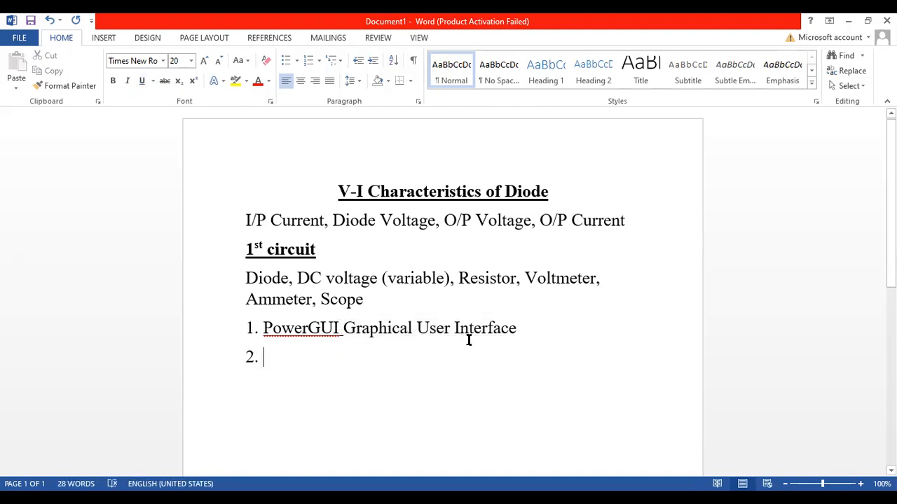
# - End item 1 with a full stop and start an unnumbered line beneath it
pyautogui.click(519, 329)
pyautogui.write('.')
pyautogui.press('Return')
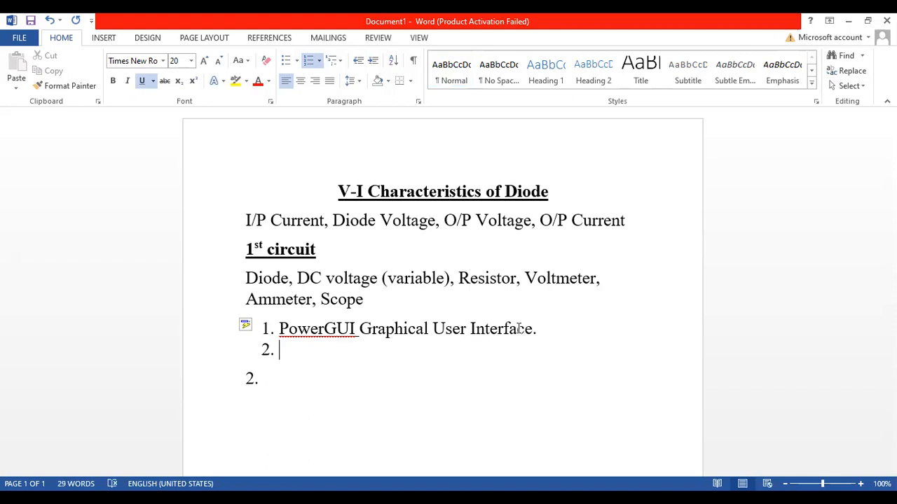
pyautogui.write('Poer')
pyautogui.press('BackSpace')
pyautogui.press('BackSpace')
pyautogui.press('BackSpace')
pyautogui.press('BackSpace')
pyautogui.press('Return')
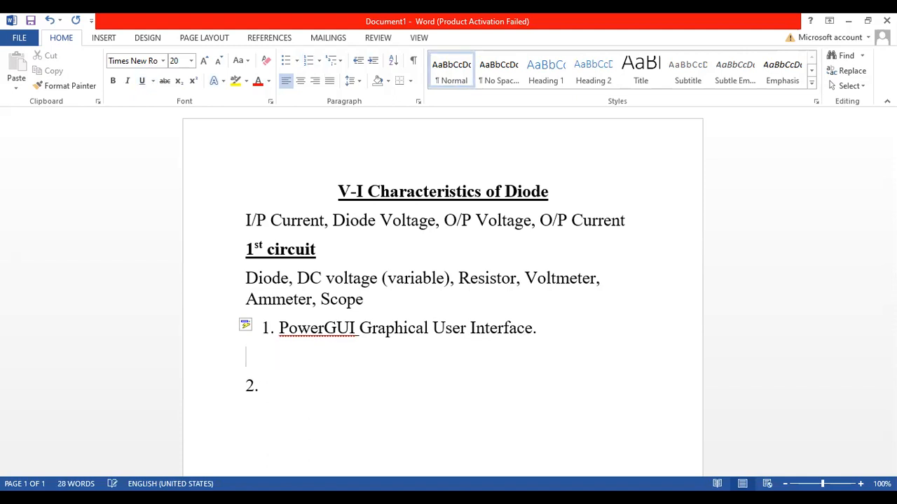
# - Write "Power system library – any function needs Powergui" on the line below item 1
pyautogui.write('Power systt')
pyautogui.press('BackSpace')
pyautogui.write('em l')
pyautogui.write('ary - ')
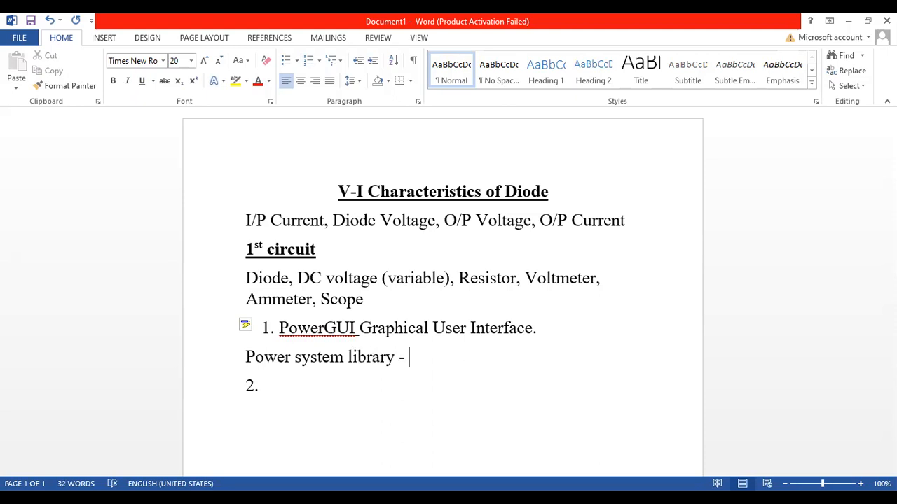
pyautogui.write('any function needs ')
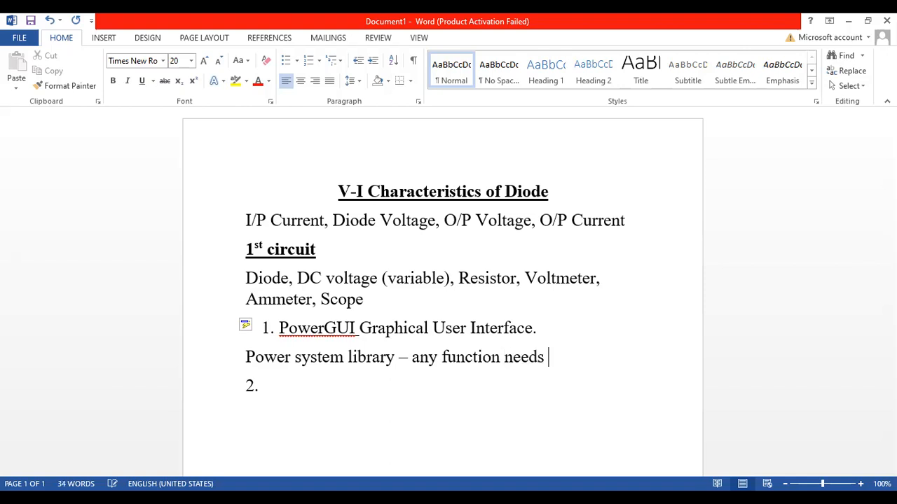
pyautogui.write('Powergui')
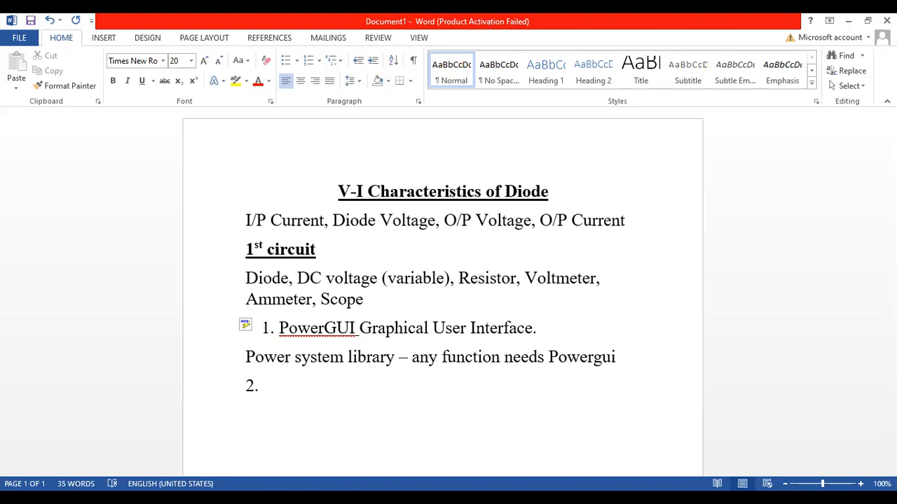
# - Add a new line reading "It stores the equivalent state space eqn of the model" below the Power system library note
pyautogui.press('Return')
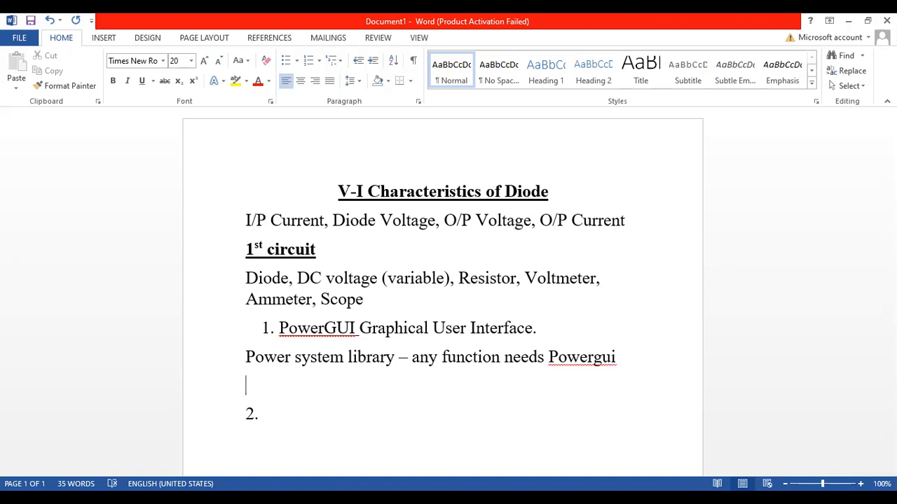
pyautogui.write('It stores the equ')
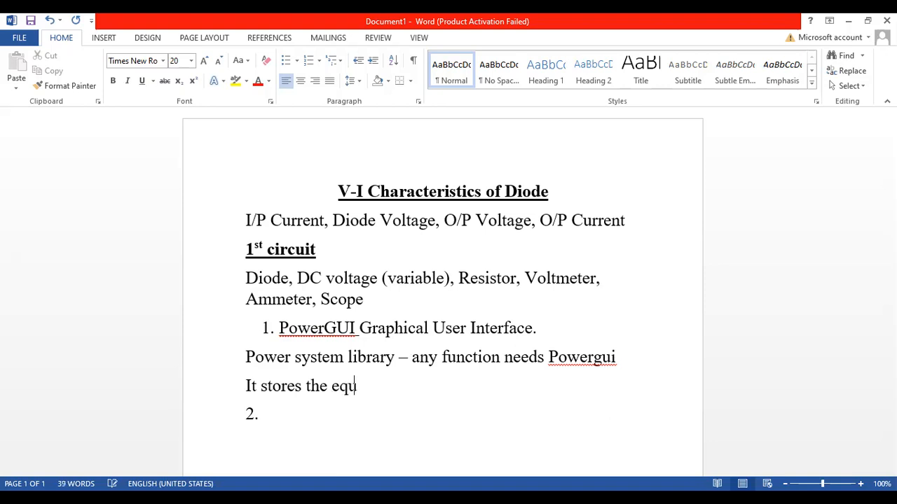
pyautogui.write('ivalent state space eqn of the ')
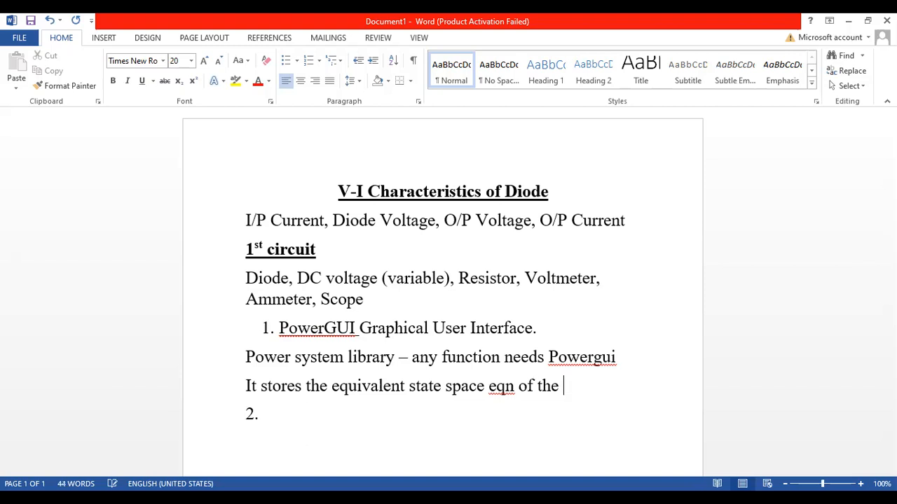
pyautogui.write('model')
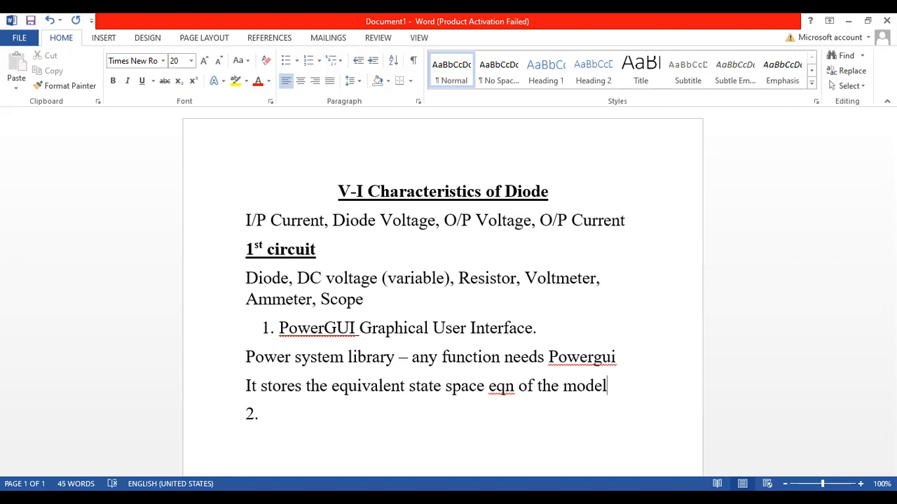
# - Insert "Simulink ckt" between "equivalent" and "state space" in the last explanatory sentence
pyautogui.click(406, 386)
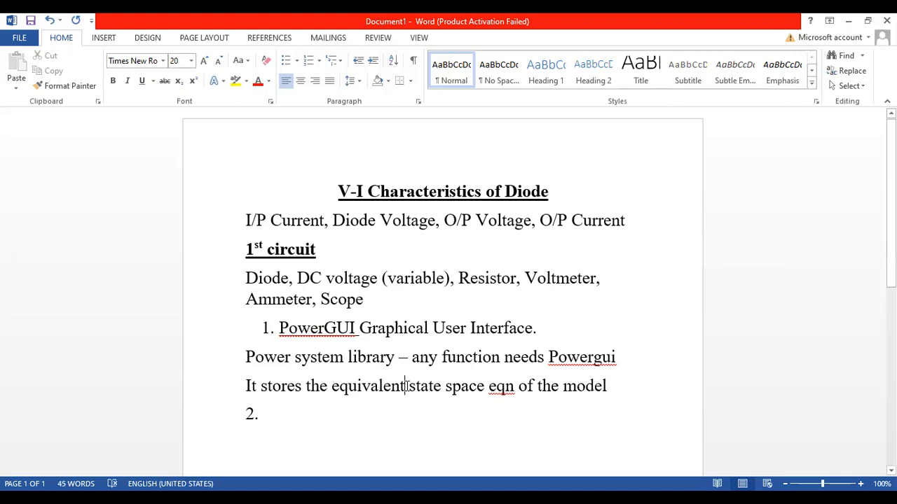
pyautogui.write('stores the equivalent Sim')
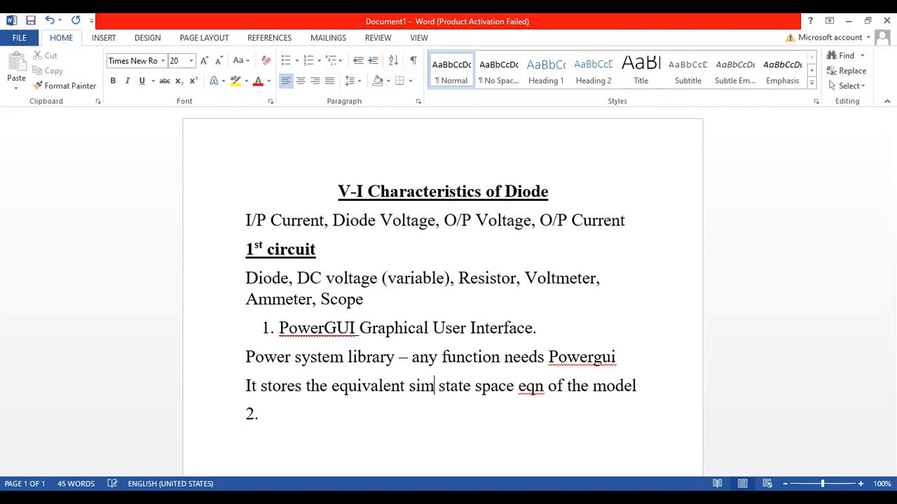
pyautogui.write('ulink')
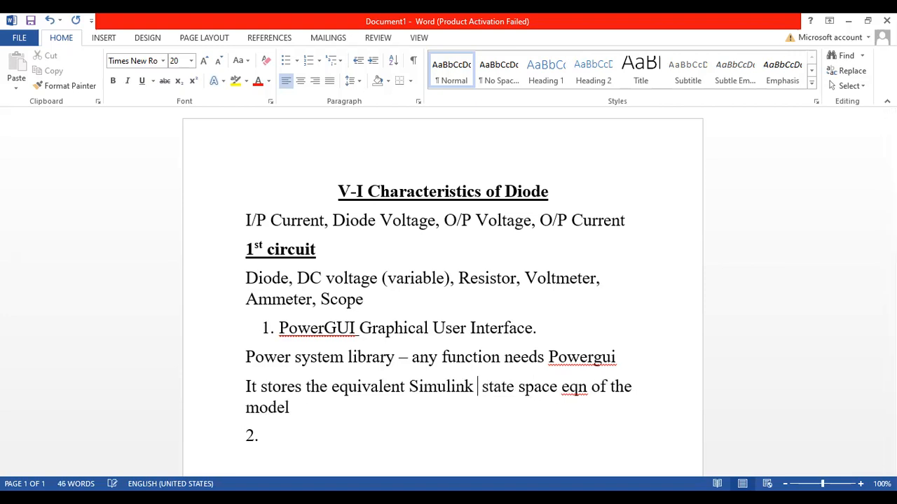
pyautogui.write(' ckt')
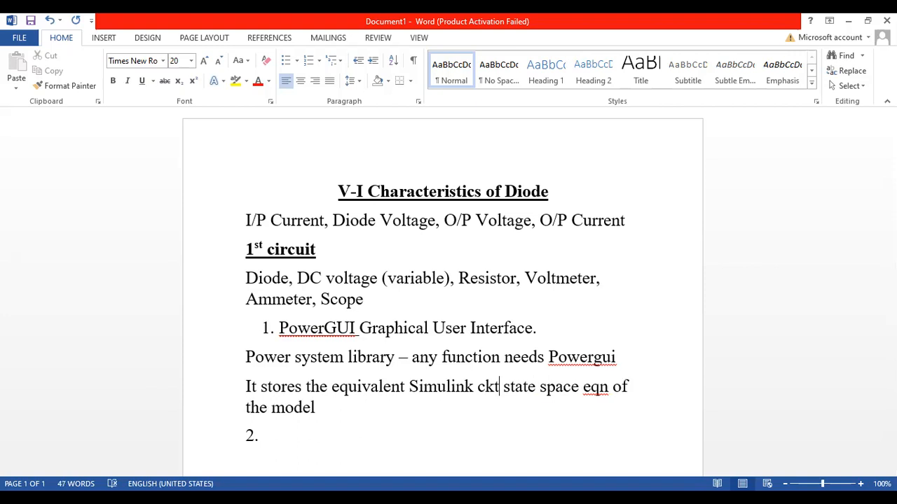
# - Insert "that represents the" between "Simulink ckt" and "state space eqn" in the explanatory sentence
pyautogui.write(' that  ')
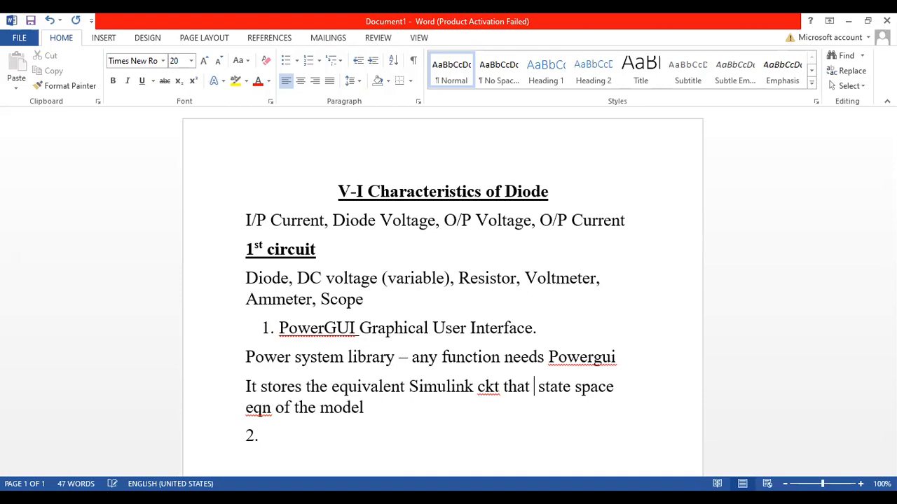
pyautogui.write('represe ')
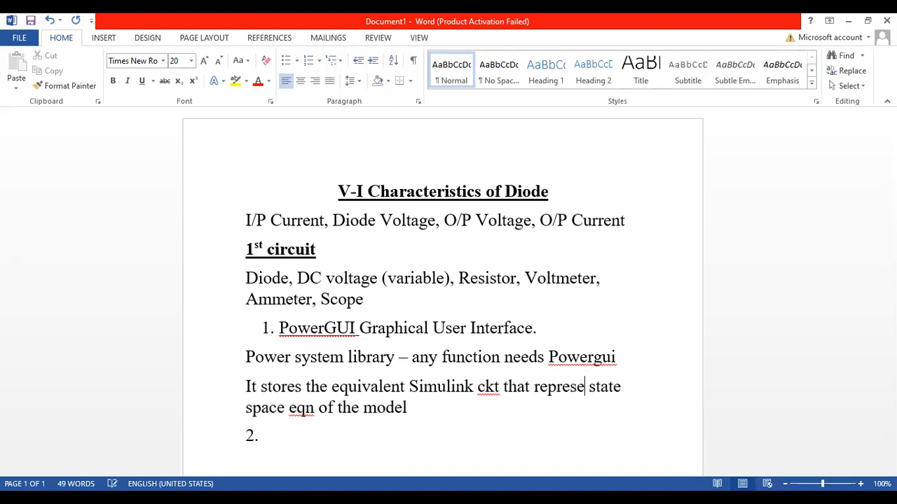
pyautogui.write('nts')
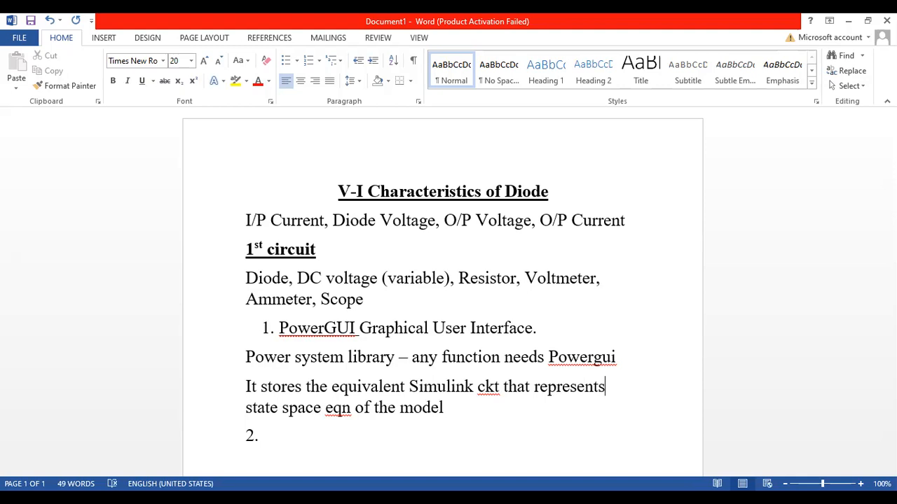
pyautogui.write('that r')
pyautogui.press('BackSpace')
pyautogui.write('e')
# - End the state space sentence with a full stop and write "Interface" on a new line beneath it
pyautogui.click(449, 409)
pyautogui.write('.\\')
pyautogui.press('BackSpace')
pyautogui.press('Return')
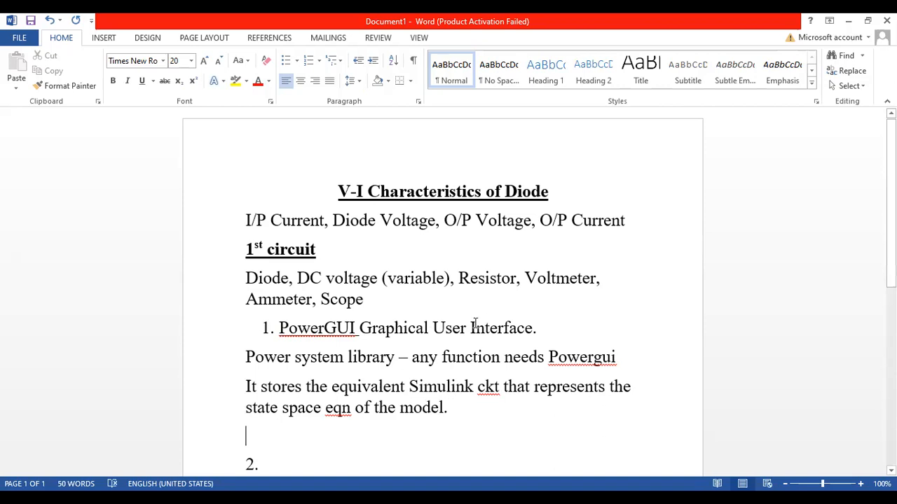
pyautogui.moveTo(484, 327); pyautogui.dragTo(542, 326)
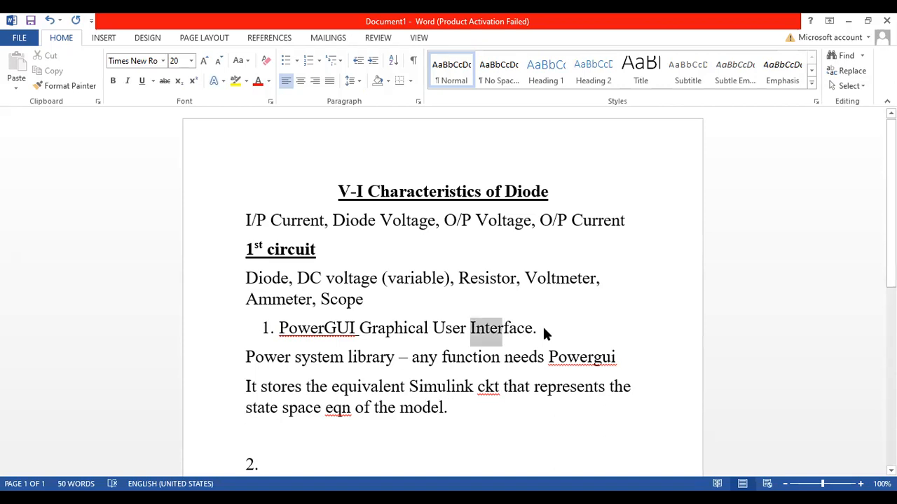
pyautogui.click(263, 432)
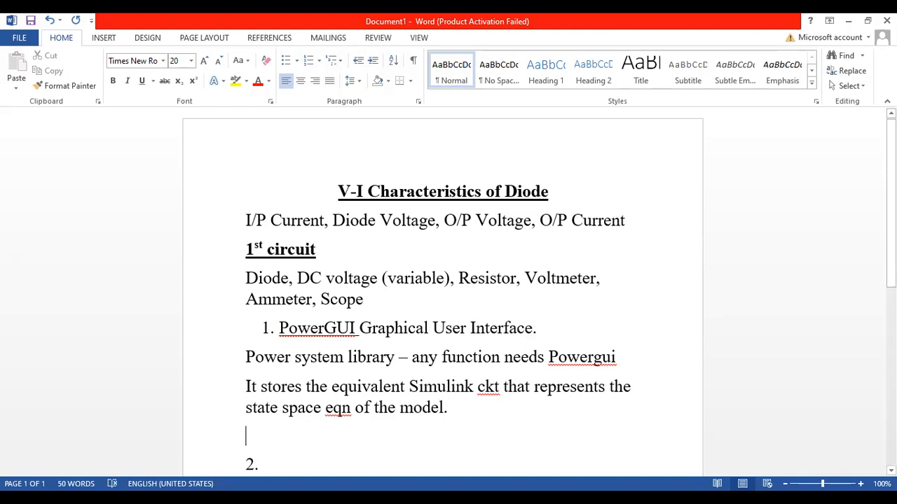
pyautogui.write('Interface')
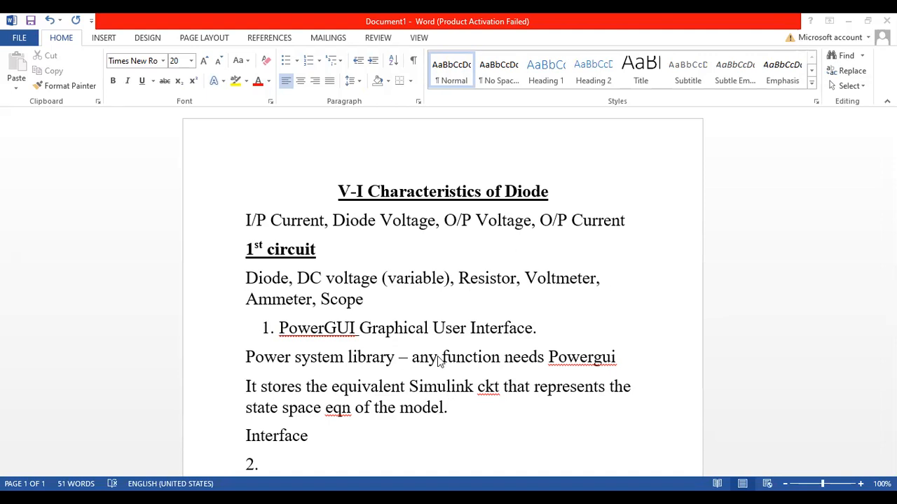
# - Make "PowerGUI" in item 1 and the word "Interface" on its own line bold
pyautogui.moveTo(280, 327); pyautogui.dragTo(361, 327)
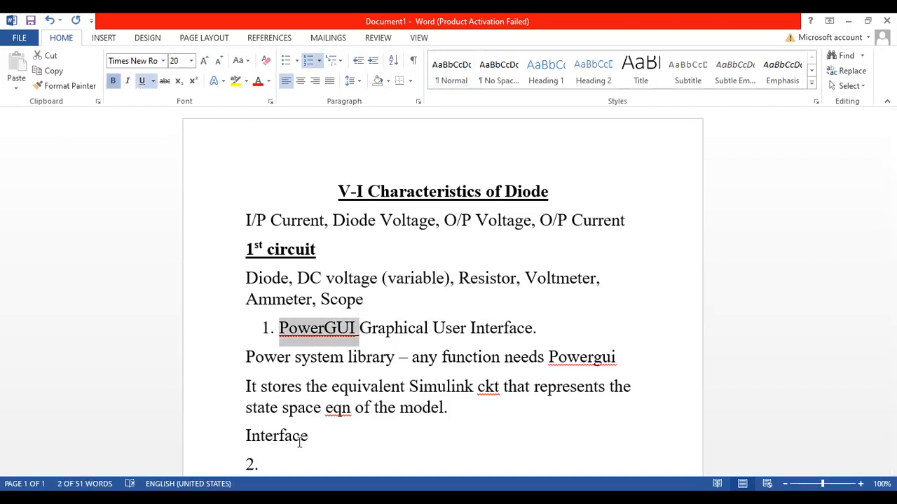
pyautogui.hotkey('ctrl', 'b')
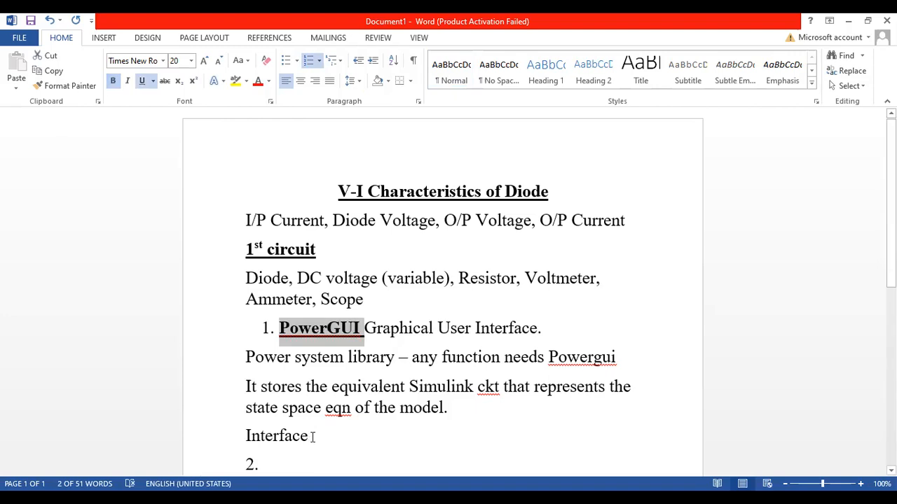
pyautogui.click(309, 436)
pyautogui.keyDown('shift'); pyautogui.click(248, 435); pyautogui.keyUp('shift')
pyautogui.keyDown('shift'); pyautogui.click(246, 435); pyautogui.keyUp('shift')
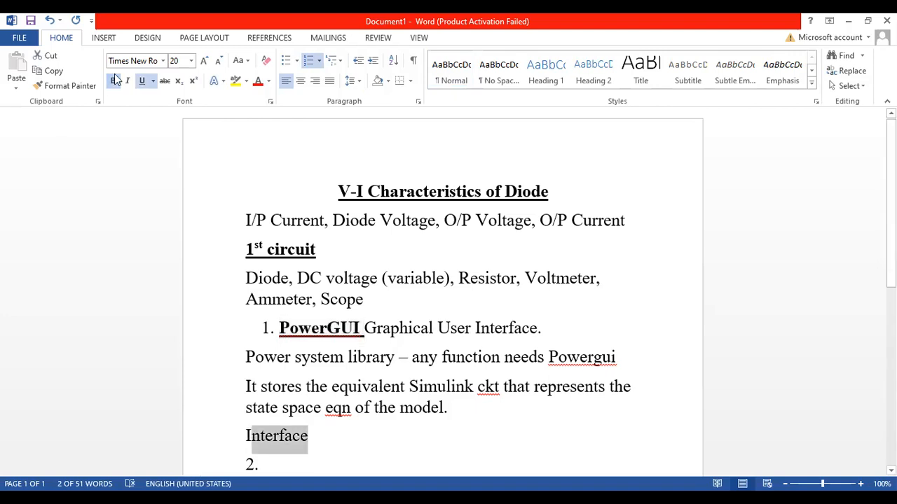
pyautogui.click(113, 81)
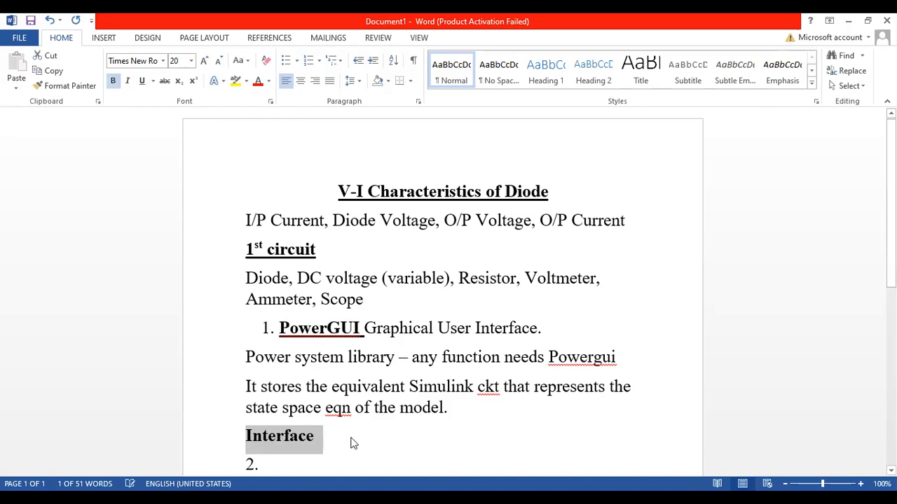
pyautogui.click(315, 437)
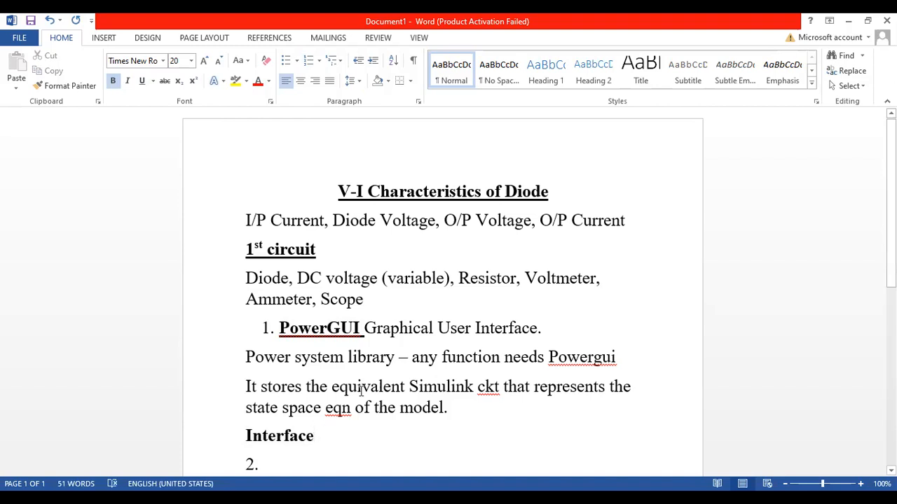
# - Underline the bold word "Interface" below the state space sentence
pyautogui.scroll(-1, 362, 392)
pyautogui.scroll(-2, 346, 367)
pyautogui.moveTo(315, 340); pyautogui.dragTo(245, 339)
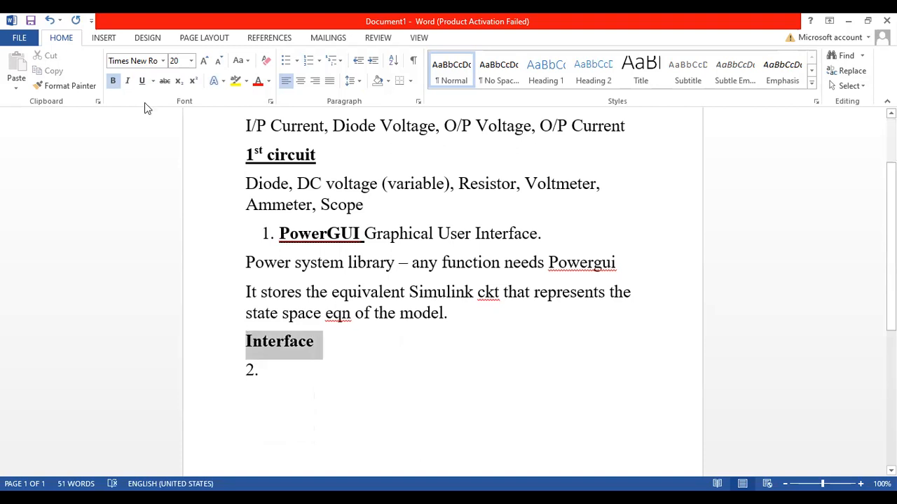
pyautogui.click(141, 84)
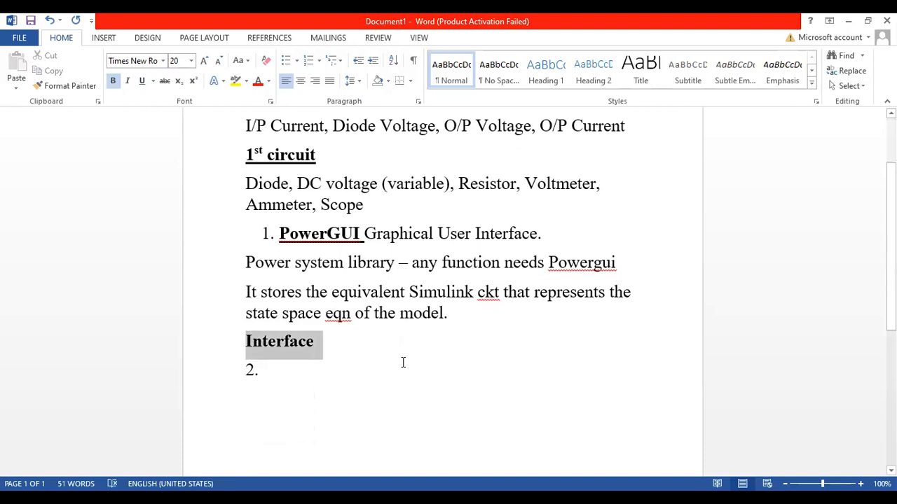
pyautogui.click(321, 348)
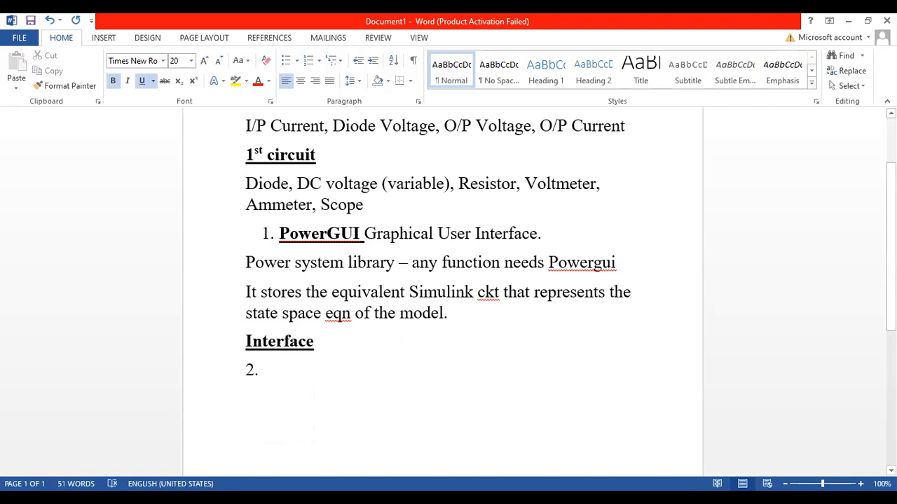
# - Write "Interaction/Communication is achieved" after the Interface heading in plain text, without bold or underline
pyautogui.click(91, 87)
pyautogui.click(142, 81)
pyautogui.click(114, 82)
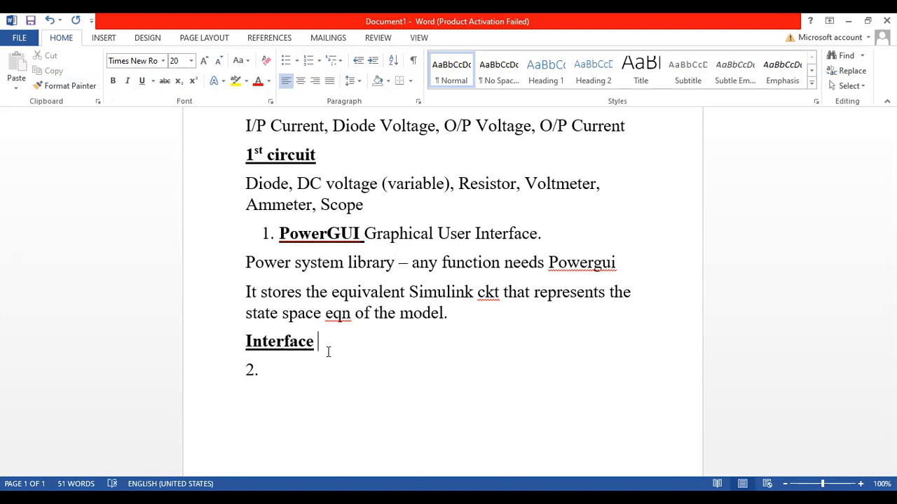
pyautogui.write('Interaac')
pyautogui.press('BackSpace')
pyautogui.press('BackSpace')
pyautogui.write('ction/Communicat')
pyautogui.write('ion')
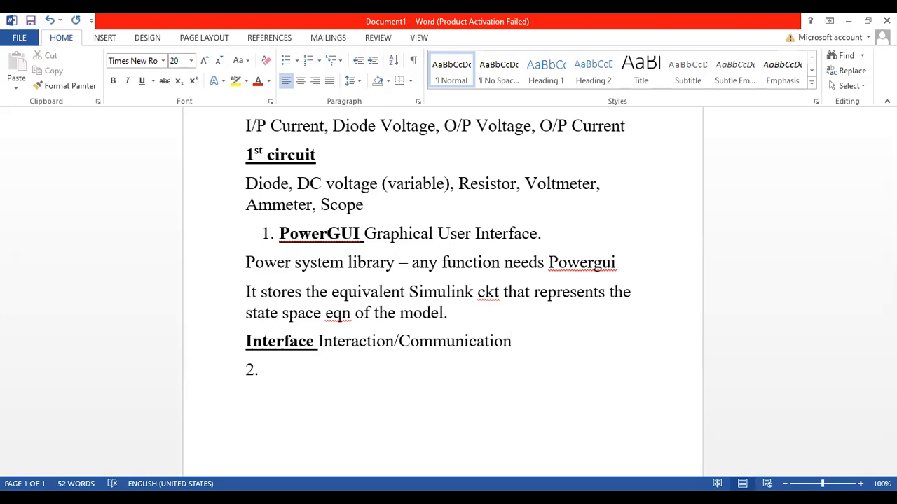
pyautogui.write(' is achieved')
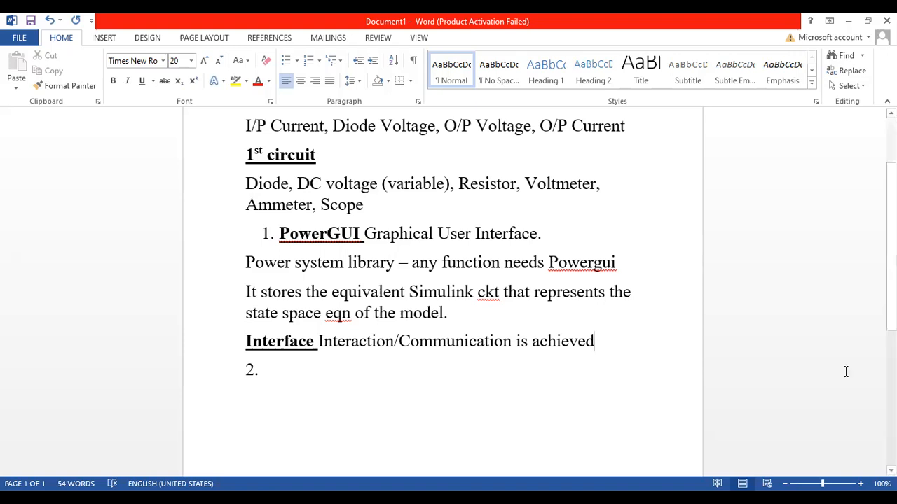
# - Add a new line reading "Common boundary of 2 bodies/spaces/phase" below the Interface line
pyautogui.press('Return')
pyautogui.write('Common boun')
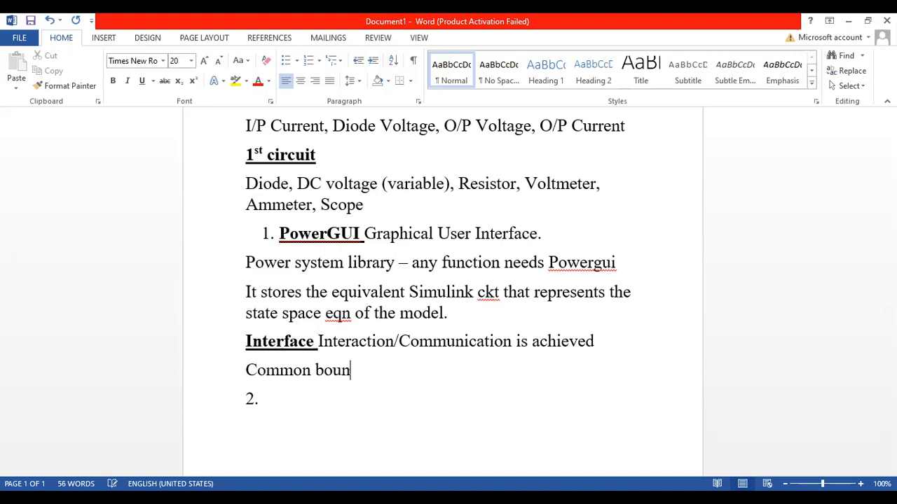
pyautogui.write('dary ')
pyautogui.write('betw')
pyautogui.write('ee')
pyautogui.press('BackSpace')
pyautogui.press('BackSpace')
pyautogui.press('BackSpace')
pyautogui.press('BackSpace')
pyautogui.press('BackSpace')
pyautogui.press('BackSpace')
pyautogui.write('of 2 bodies/spaces/phase')
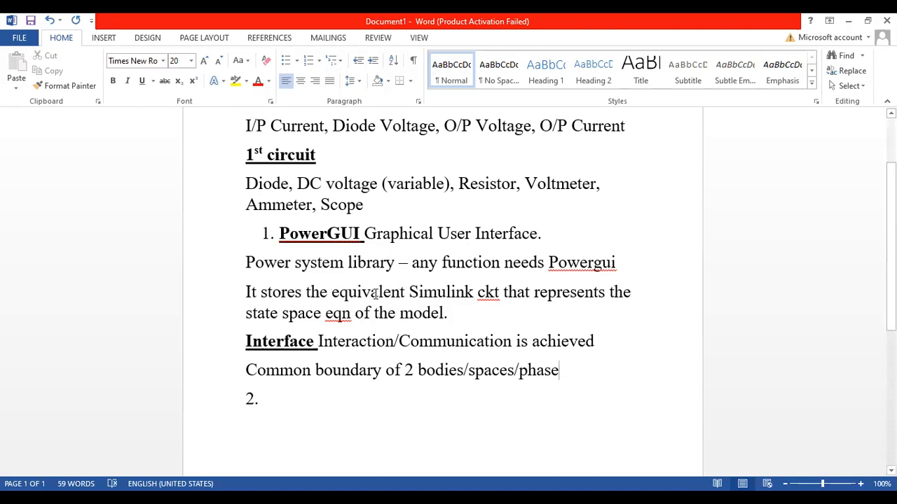
# - Underline the phrases "the equivalent Simulink ckt" and "state space eqn of the model" in the explanatory sentence
pyautogui.doubleClick(321, 292)
pyautogui.moveTo(500, 293); pyautogui.dragTo(316, 295)
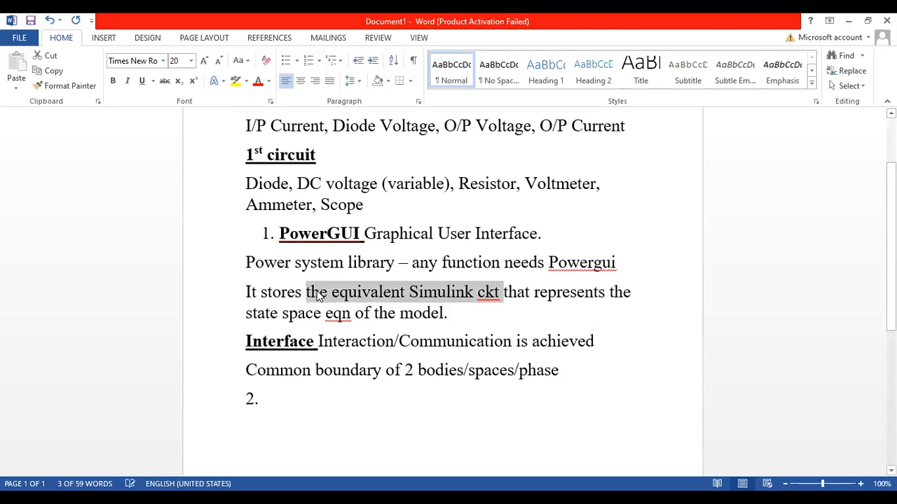
pyautogui.click(142, 82)
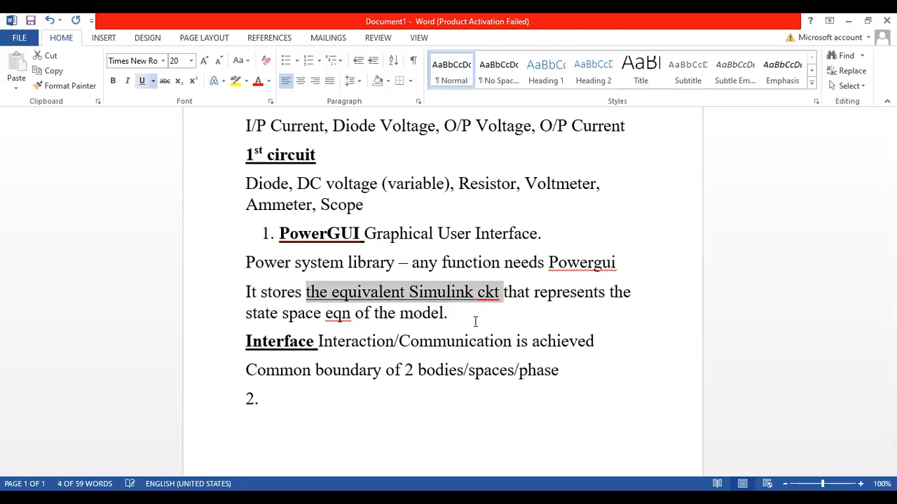
pyautogui.click(473, 320)
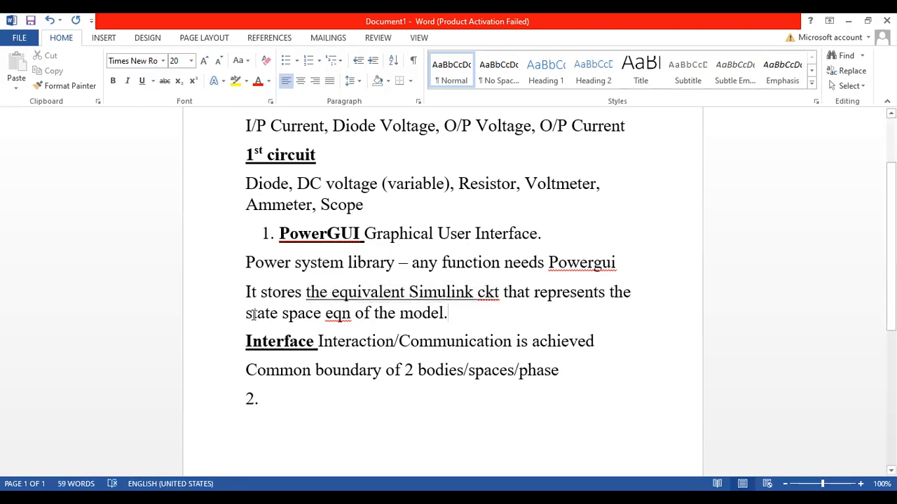
pyautogui.moveTo(246, 313); pyautogui.dragTo(441, 313)
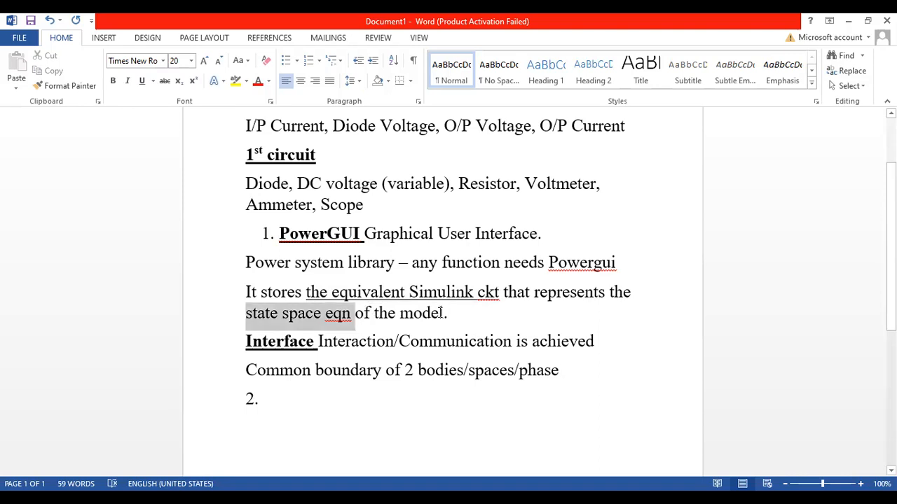
pyautogui.click(145, 82)
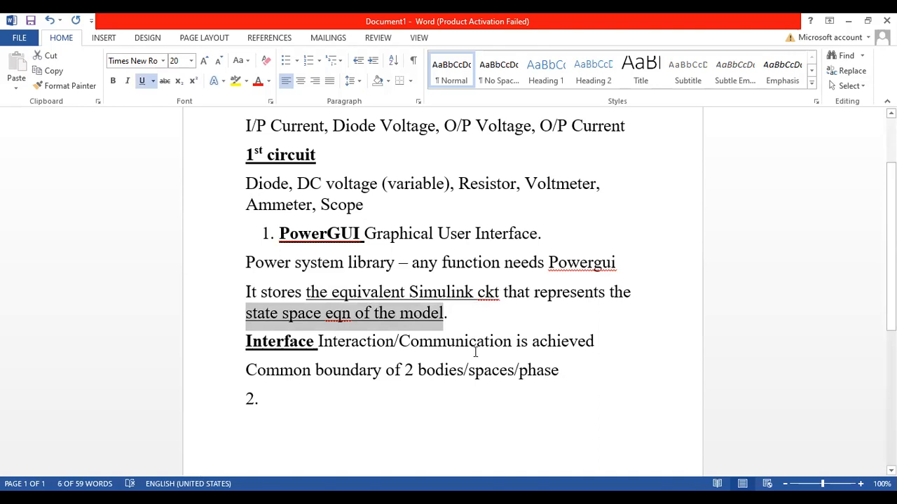
pyautogui.click(476, 346)
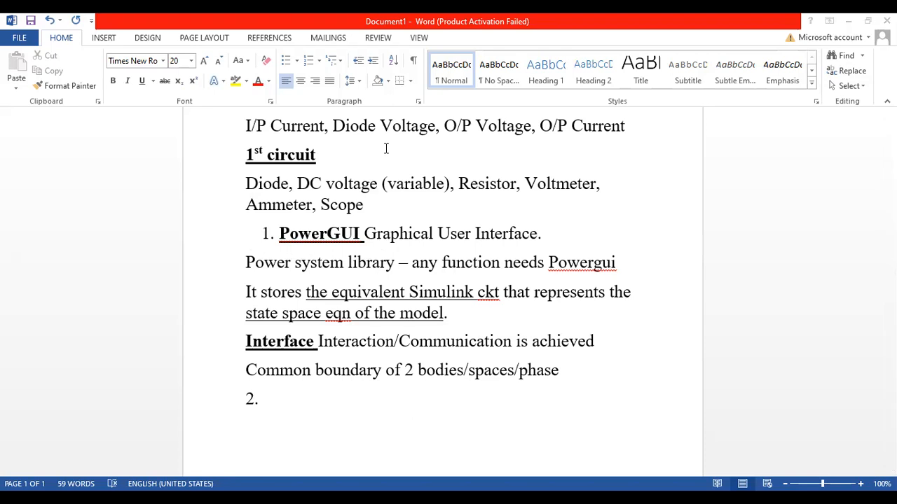
# - Switch to Simulink and show the Fundamental Blocks library under Simscape Electrical's Specialized Power Systems
pyautogui.hotkey('alt', 'Tab')
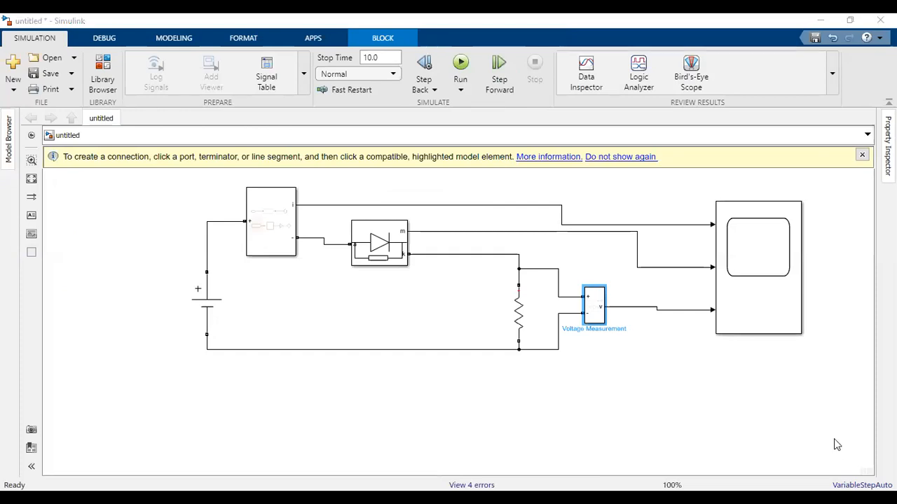
pyautogui.click(616, 406)
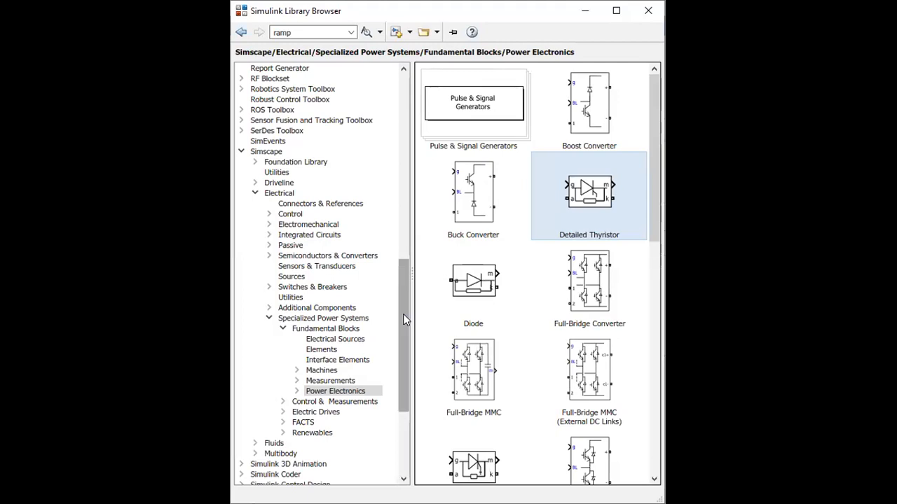
pyautogui.scroll(1, 314, 219)
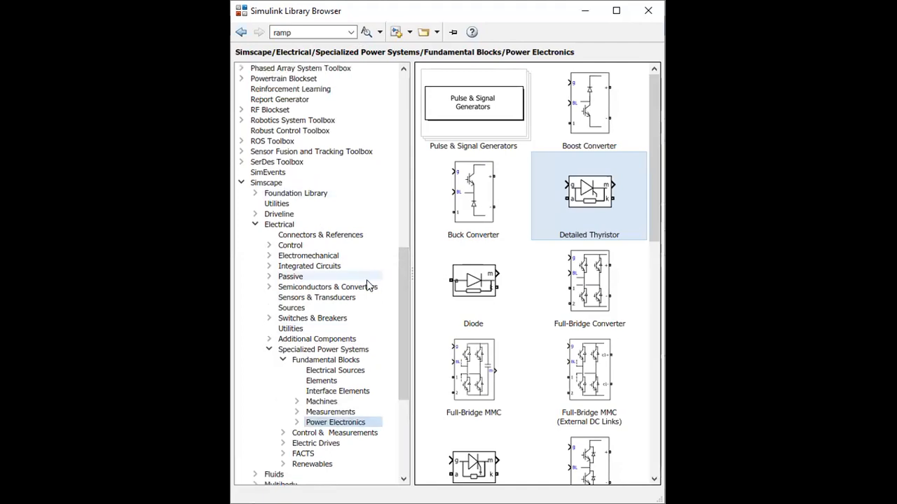
pyautogui.scroll(9, 369, 286)
pyautogui.scroll(-4, 370, 287)
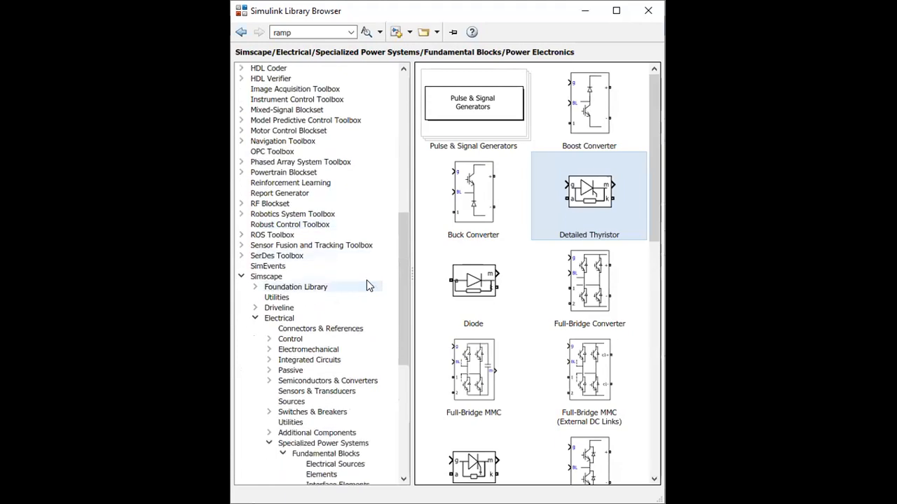
pyautogui.scroll(-2, 367, 285)
pyautogui.click(325, 394)
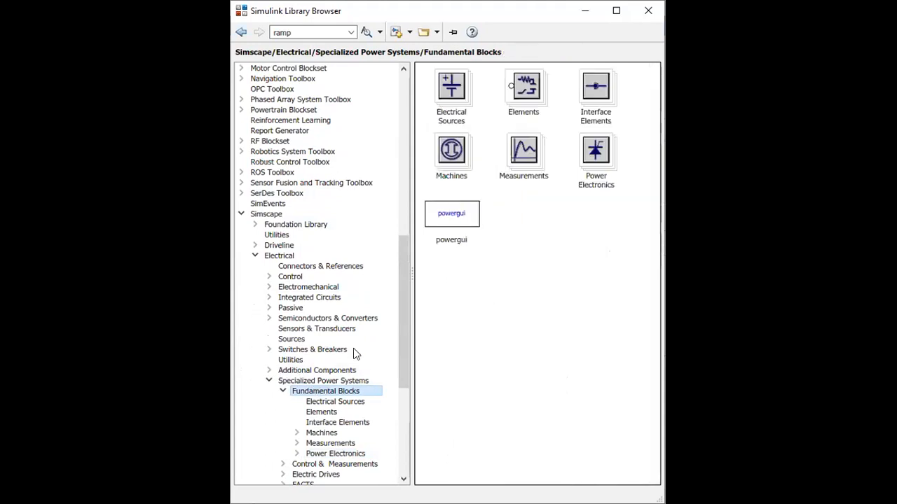
# - Add the powergui block from the Fundamental Blocks library to the diode circuit model
pyautogui.click(449, 223)
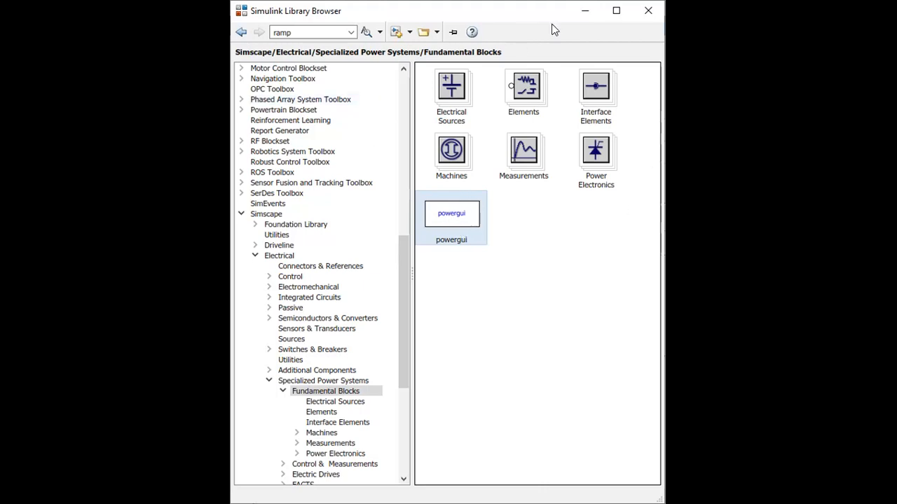
pyautogui.moveTo(452, 217); pyautogui.dragTo(519, 320)
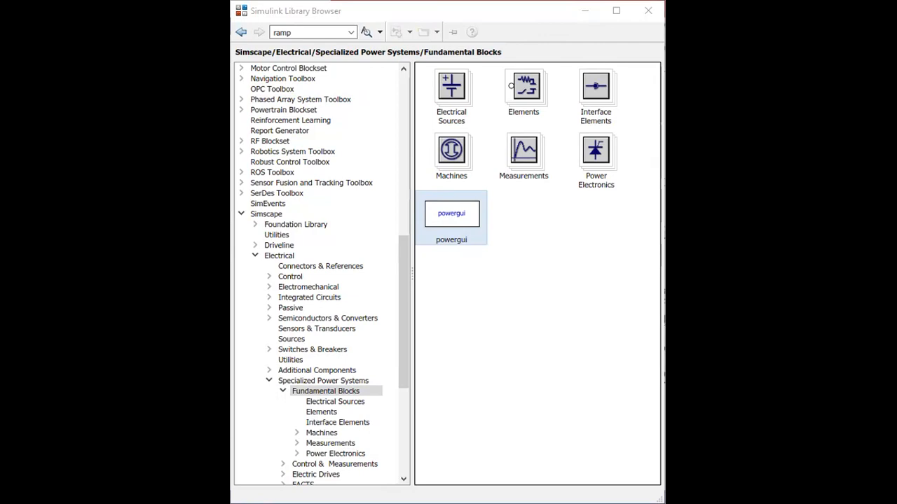
pyautogui.rightClick(383, 273)
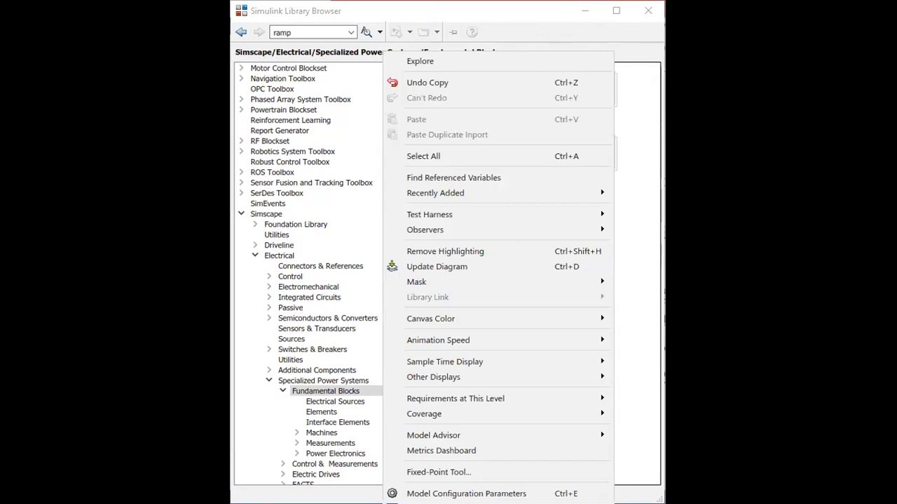
pyautogui.press('Escape')
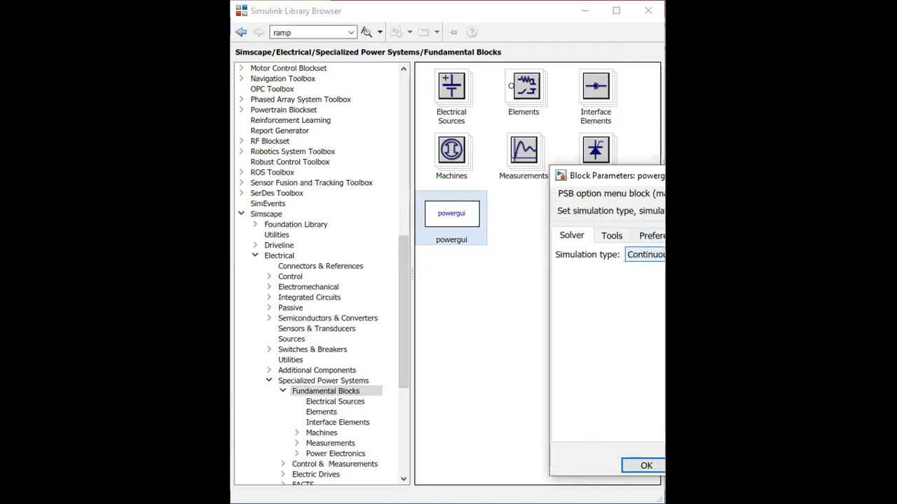
# - Examine the simulation type options of the powergui block and keep Continuous
pyautogui.click(646, 255)
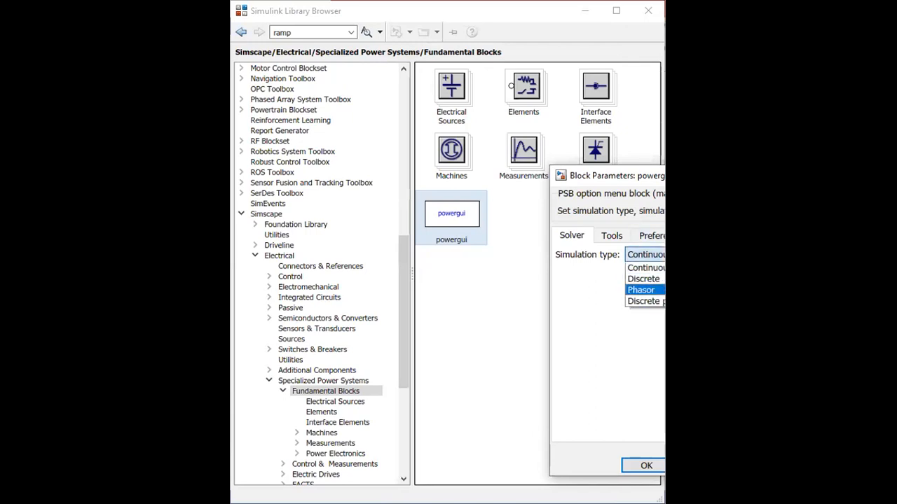
pyautogui.click(646, 255)
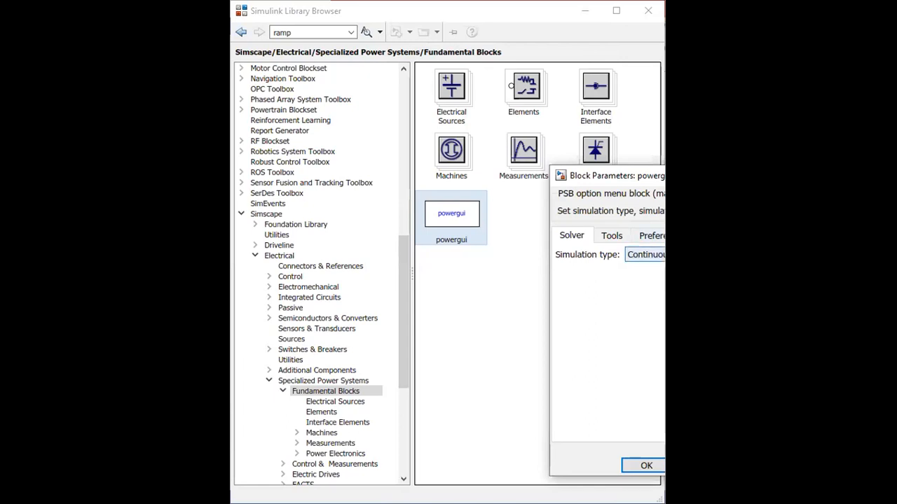
pyautogui.click(646, 255)
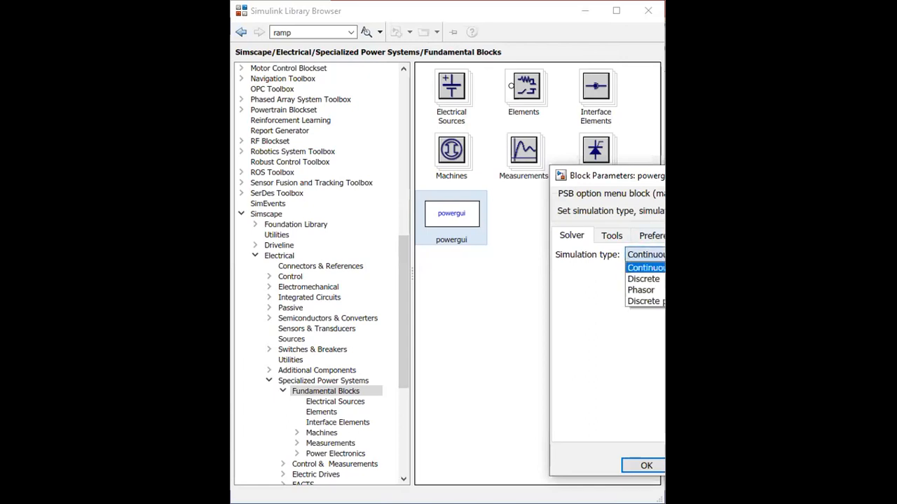
pyautogui.click(646, 255)
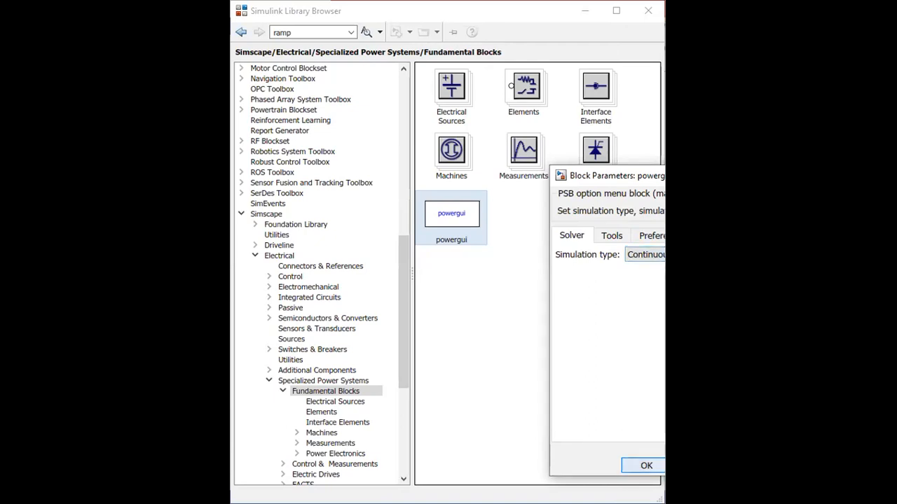
pyautogui.click(646, 466)
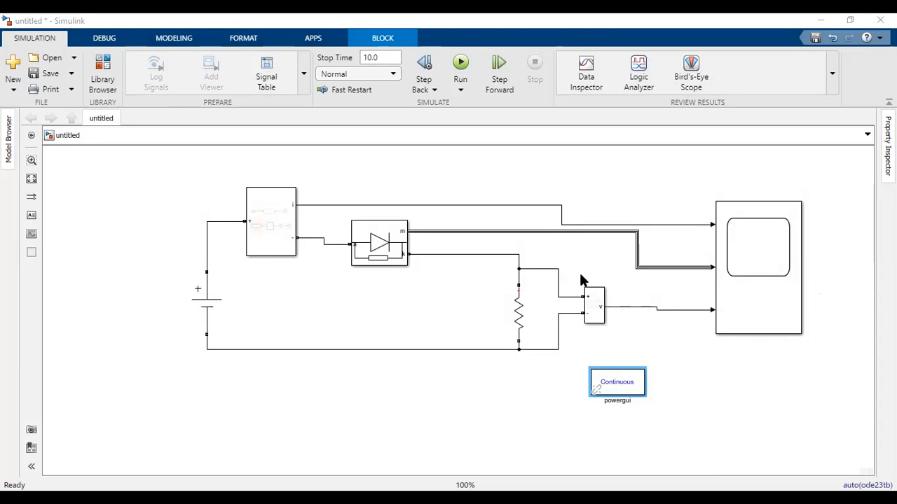
pyautogui.click(760, 205)
pyautogui.click(737, 180)
pyautogui.click(748, 288)
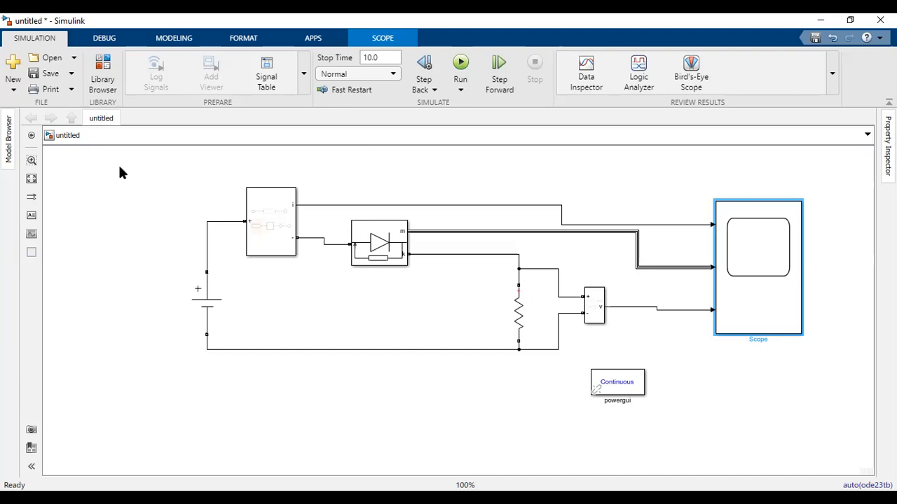
pyautogui.click(102, 71)
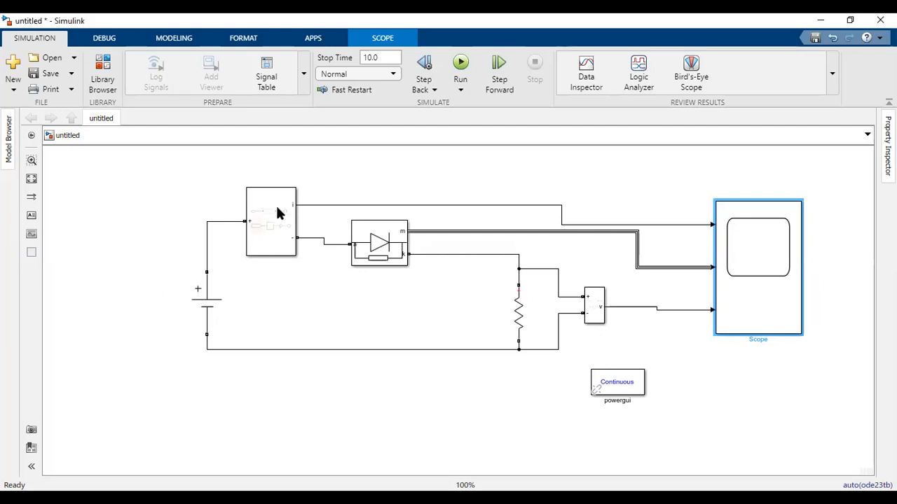
pyautogui.click(519, 312)
pyautogui.click(371, 284)
pyautogui.click(405, 257)
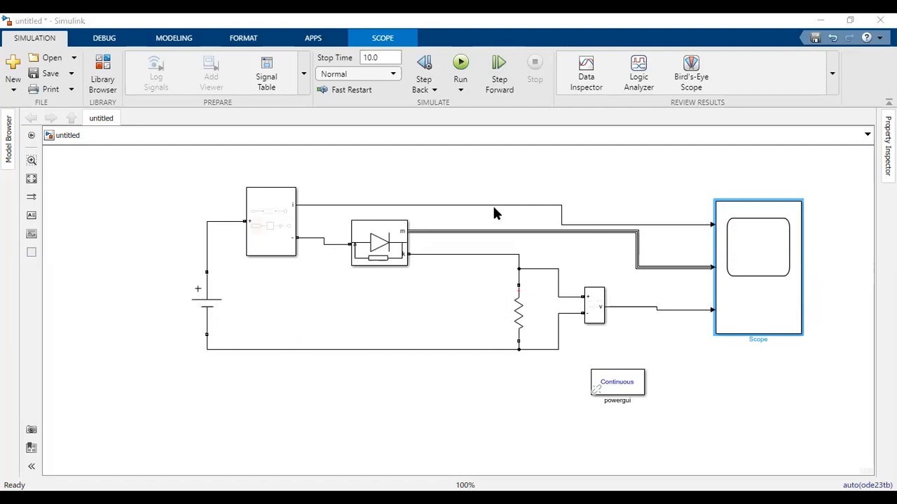
# - Switch to Word to review the list of diode circuit quantities in the notes, and return to the Simulink model
pyautogui.hotkey('alt', 'Tab')
pyautogui.scroll(2, 346, 190)
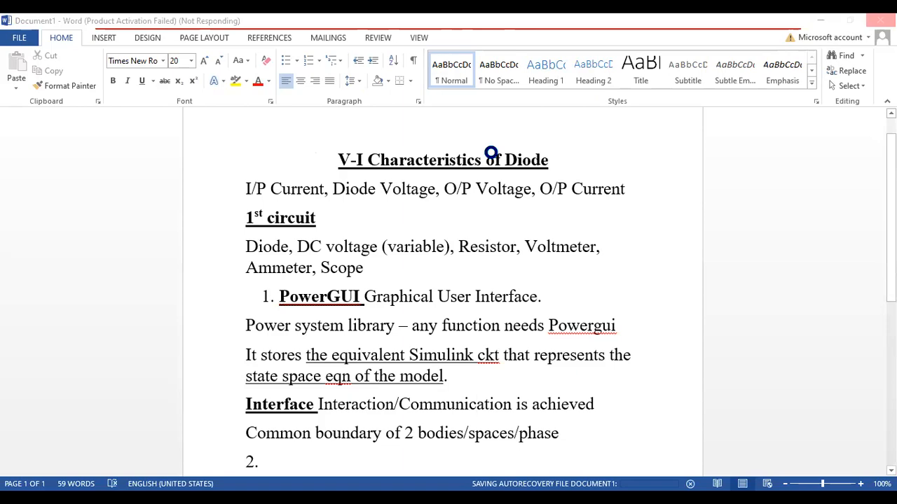
pyautogui.hotkey('alt', 'Tab')
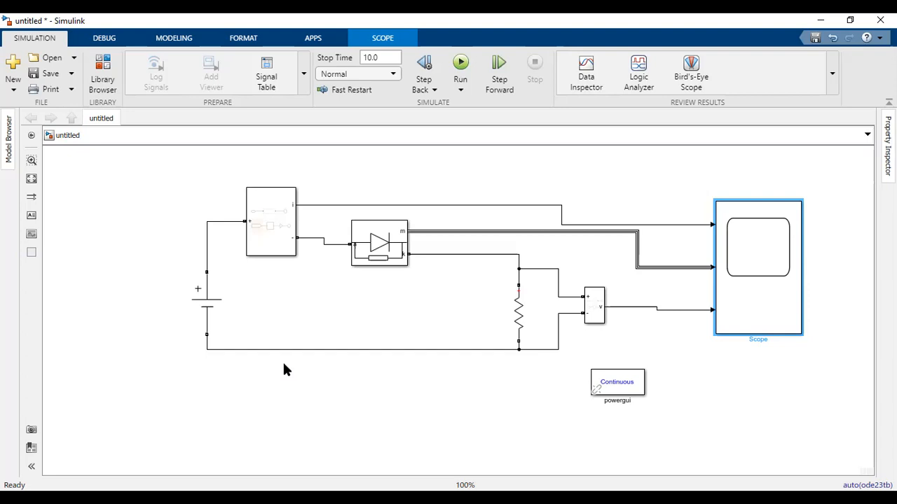
# - Run the diode circuit simulation and show its signals in a maximized Scope window
pyautogui.click(208, 312)
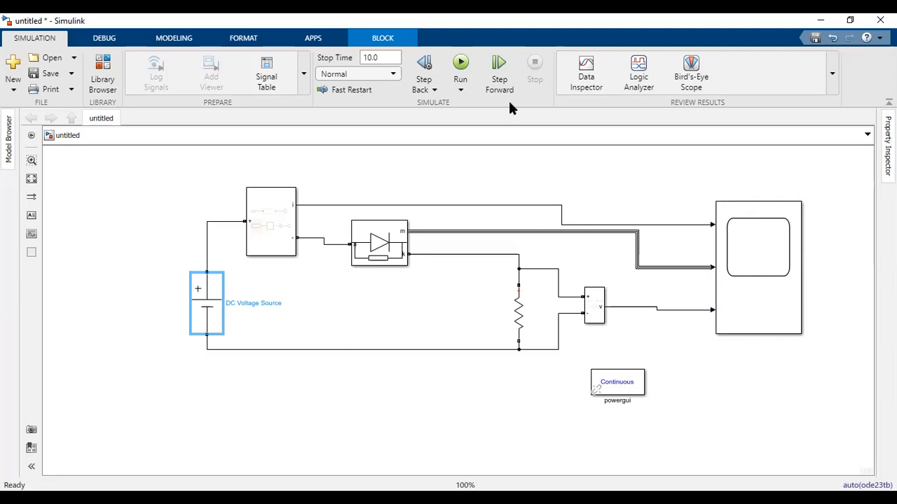
pyautogui.hotkey('alt', 's')
pyautogui.click(744, 439)
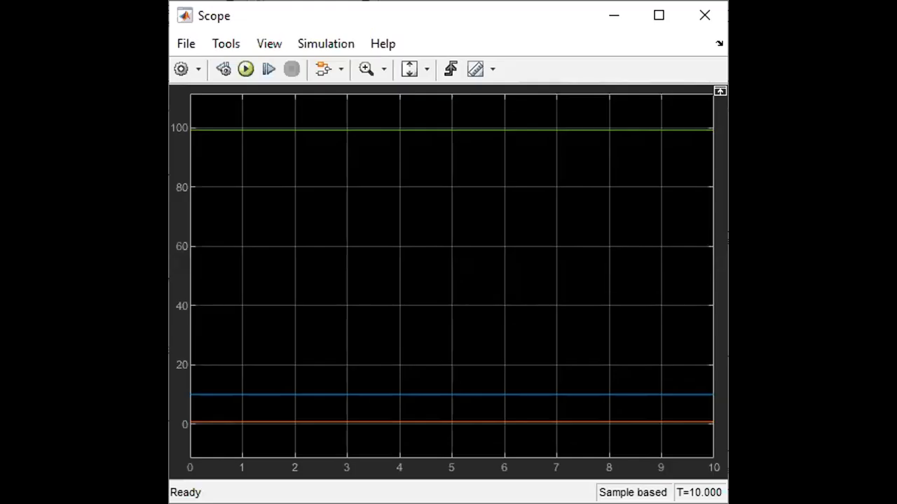
pyautogui.click(257, 45)
pyautogui.click(258, 45)
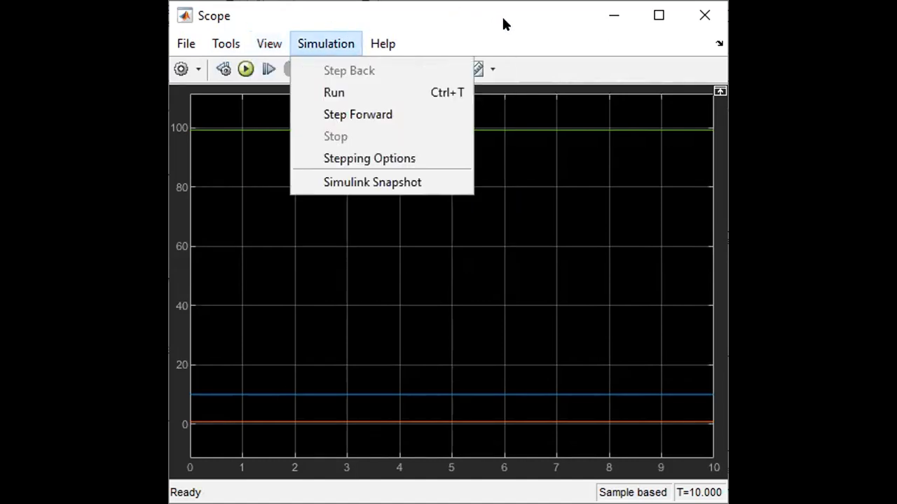
pyautogui.click(657, 21)
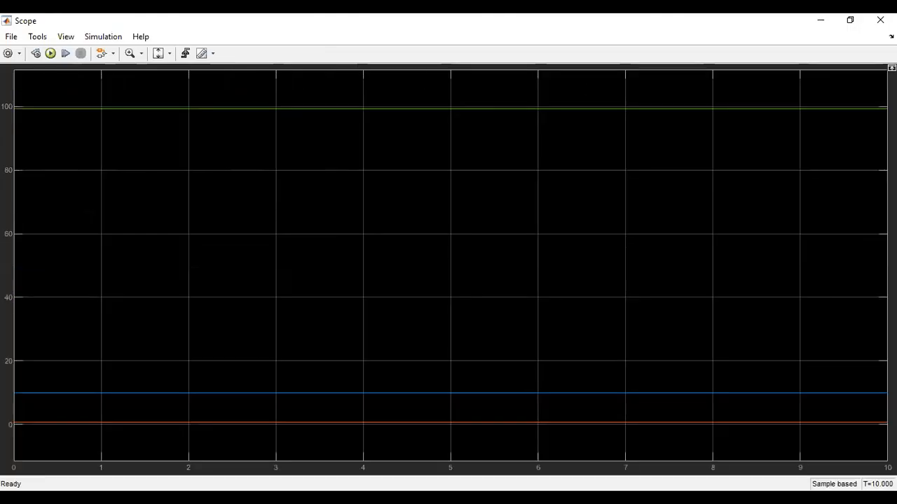
# - Set the Scope layout to three displays stacked in a single column
pyautogui.click(66, 35)
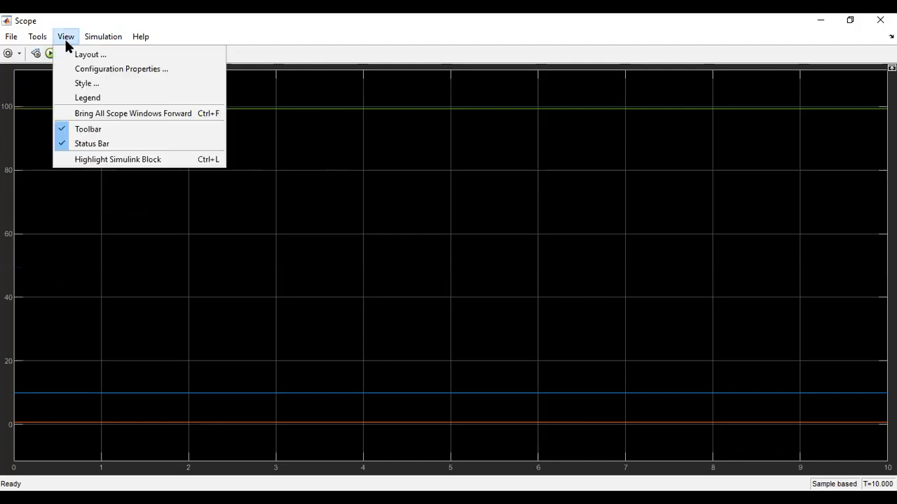
pyautogui.click(73, 55)
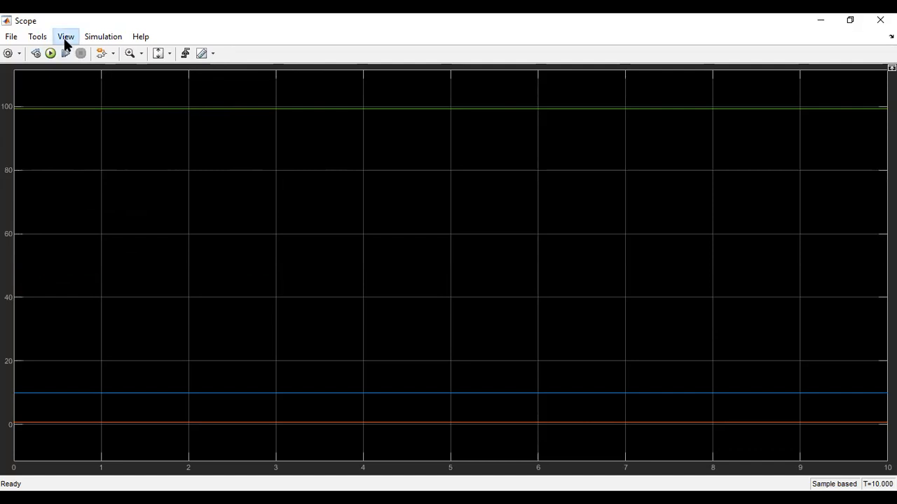
pyautogui.click(64, 38)
pyautogui.moveTo(90, 36)
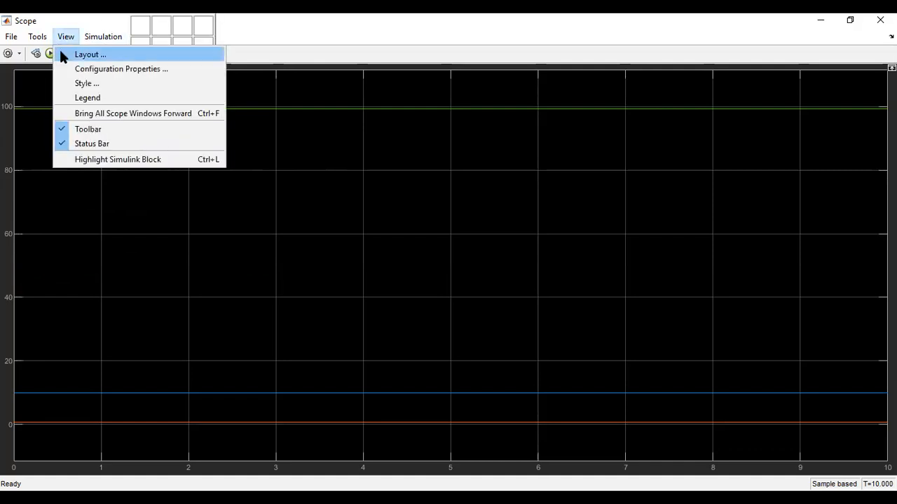
pyautogui.moveTo(147, 36)
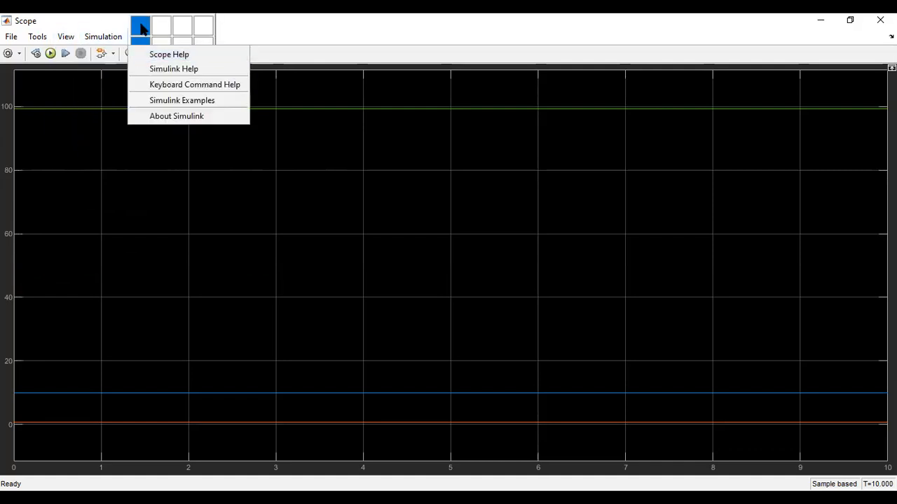
pyautogui.click(140, 18)
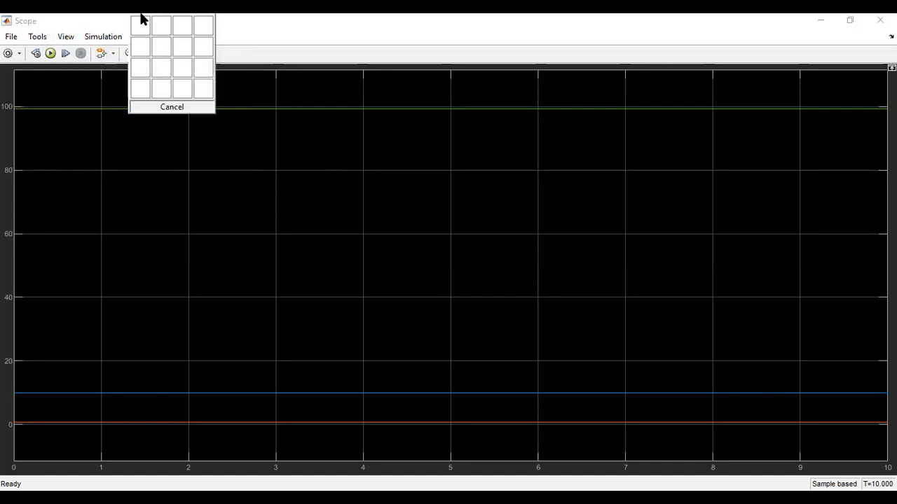
pyautogui.click(139, 67)
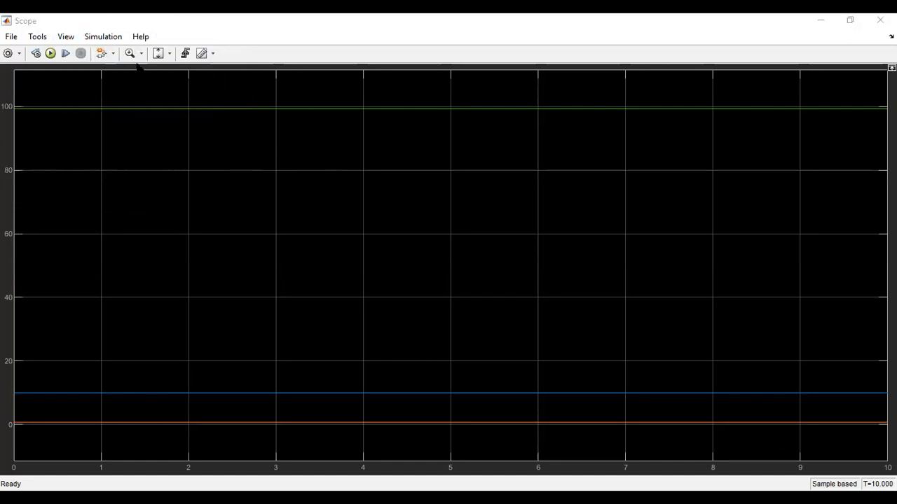
# - Rerun the simulation to plot the signals in the three displays and scale both the X and Y axes limits
pyautogui.click(50, 54)
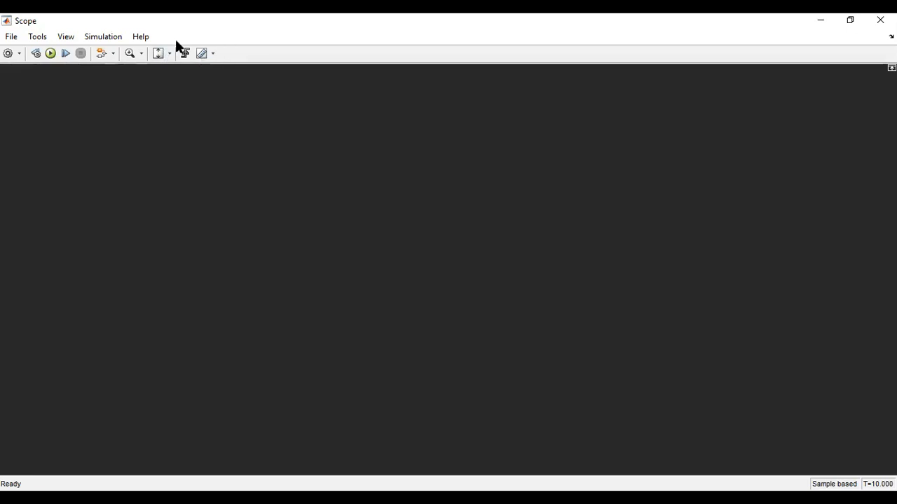
pyautogui.hotkey('ctrl', 't')
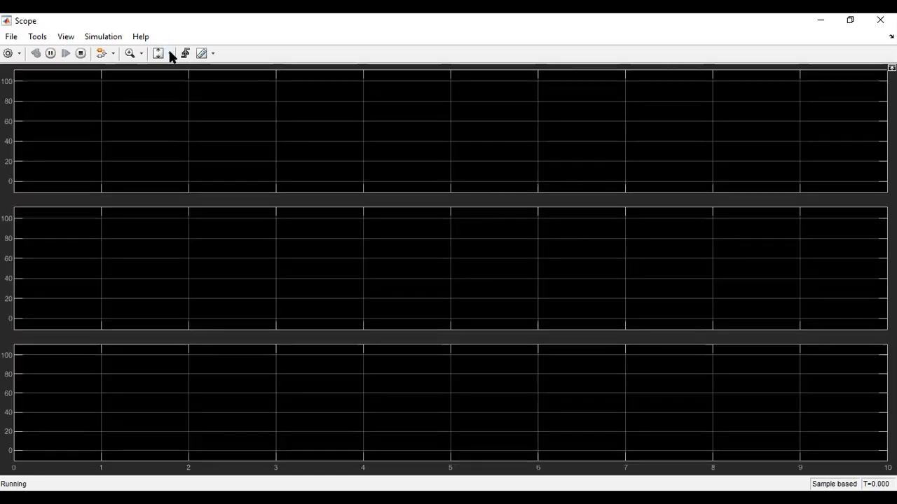
pyautogui.click(169, 53)
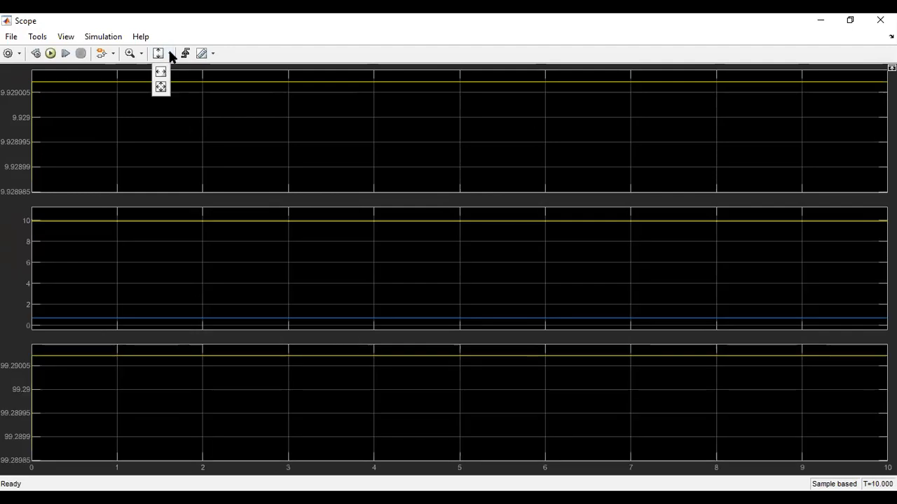
pyautogui.click(160, 86)
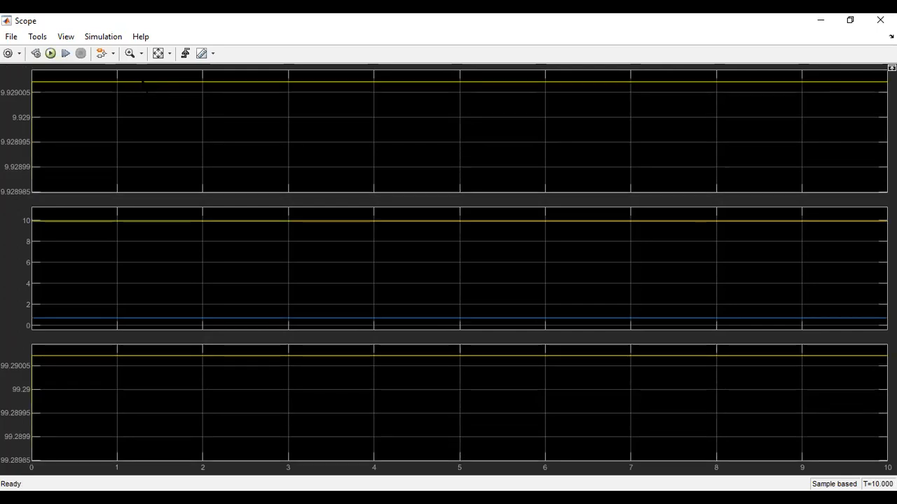
# - Show the signal legend in the Scope displays and rerun the simulation
pyautogui.click(70, 35)
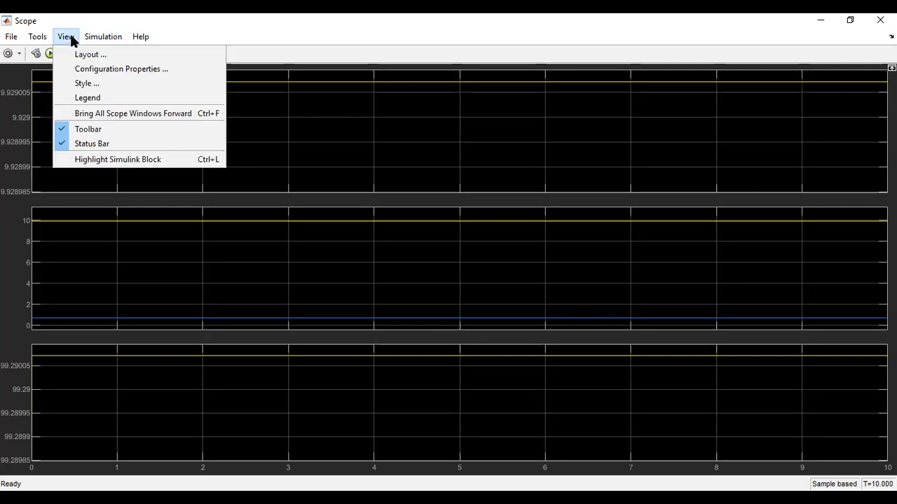
pyautogui.click(82, 99)
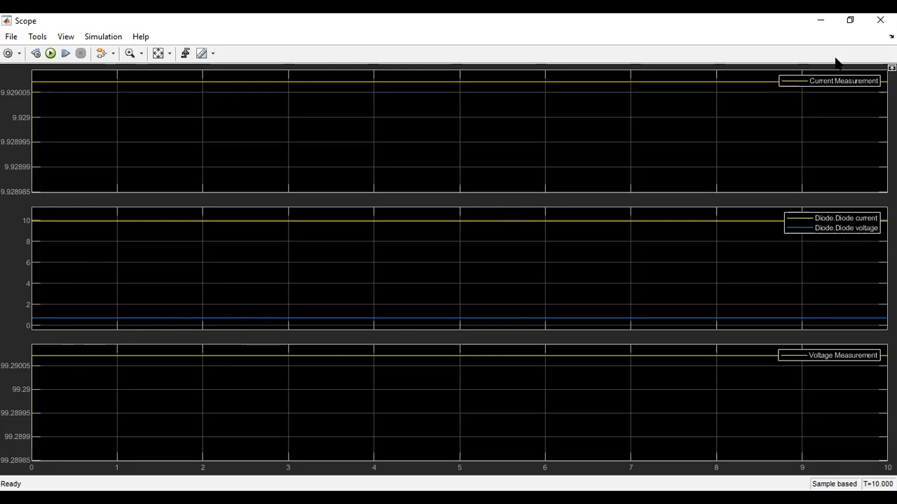
pyautogui.hotkey('ctrl', 't')
pyautogui.click(63, 37)
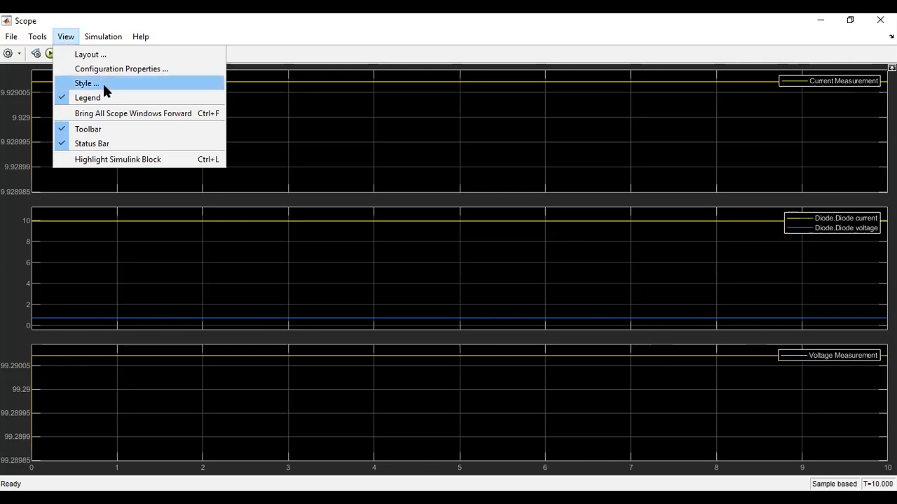
pyautogui.click(89, 55)
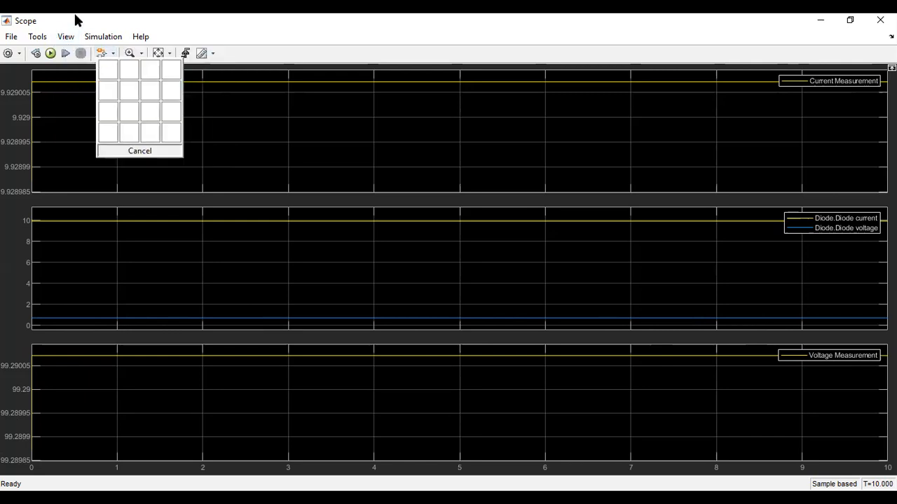
pyautogui.click(75, 16)
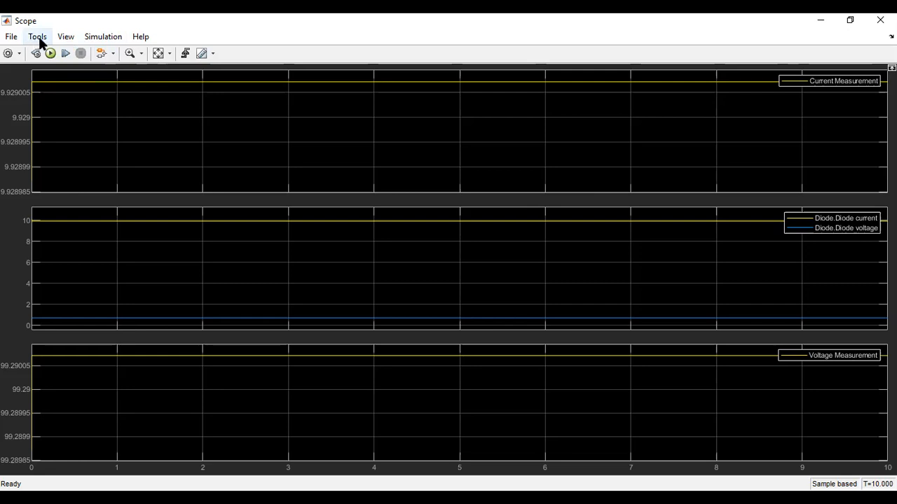
pyautogui.click(98, 38)
pyautogui.click(62, 37)
pyautogui.click(60, 41)
pyautogui.click(94, 70)
pyautogui.click(102, 40)
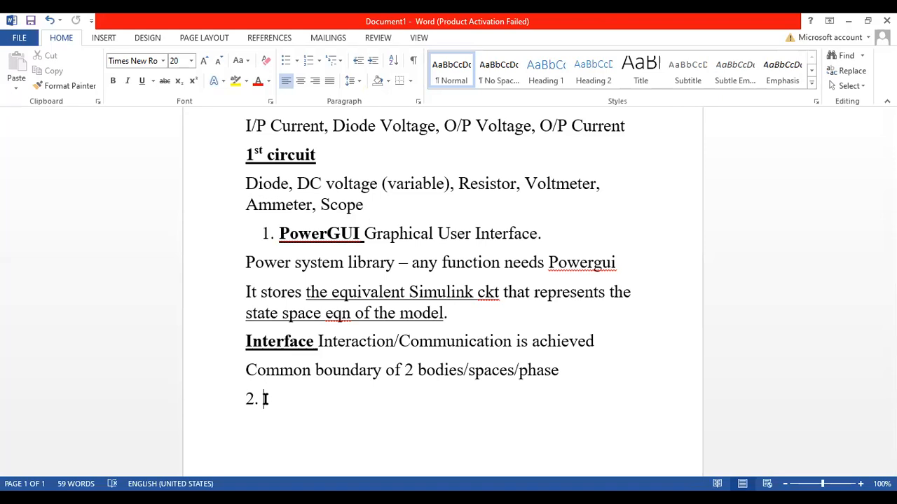
# - Switch to the Word notes, enter "Ramp" as item 2 and make the word bold
pyautogui.write('Ramp')
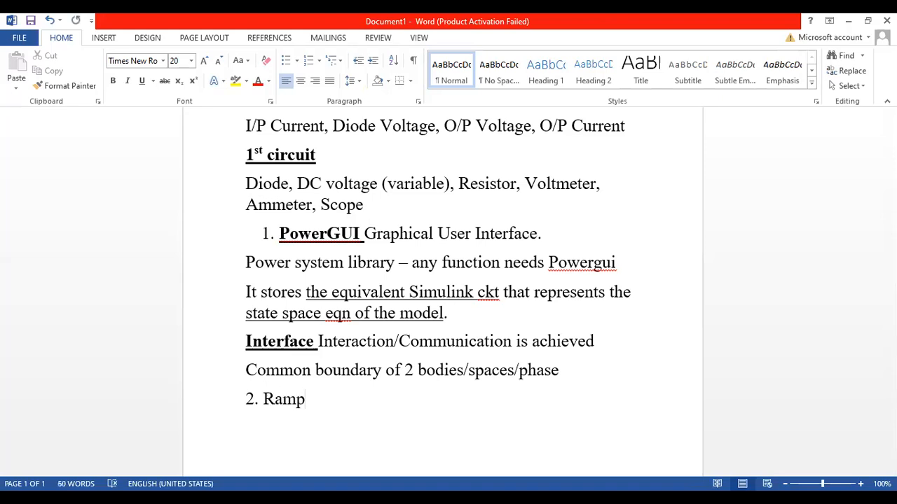
pyautogui.moveTo(265, 399); pyautogui.dragTo(306, 400)
pyautogui.click(117, 80)
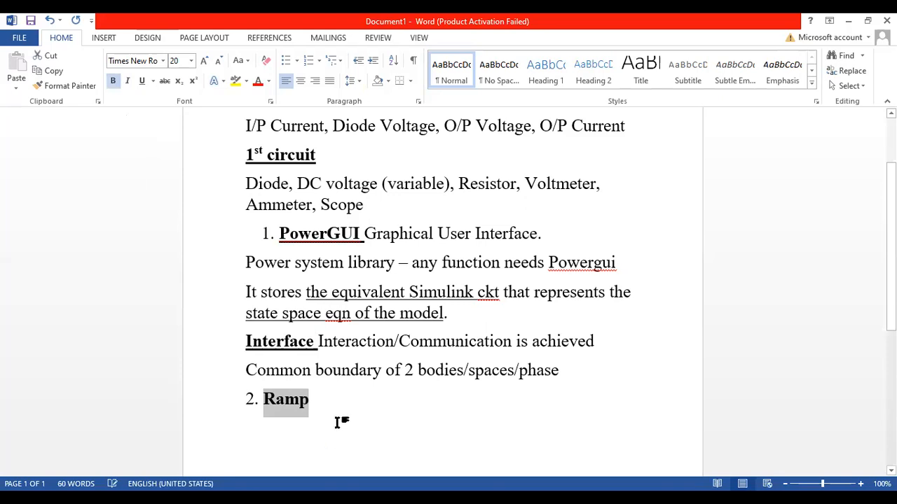
pyautogui.press('Right')
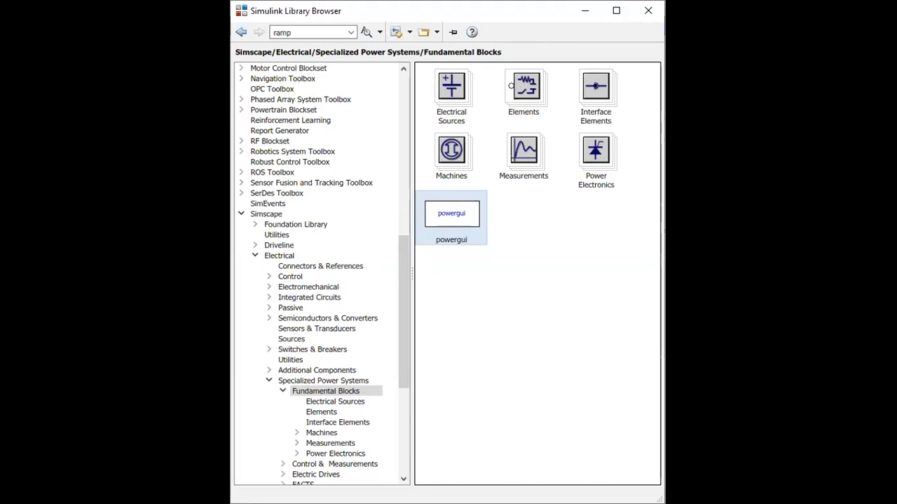
# - Switch to the Simulink Library Browser and show the Sources library under Simulink
pyautogui.scroll(15, 290, 170)
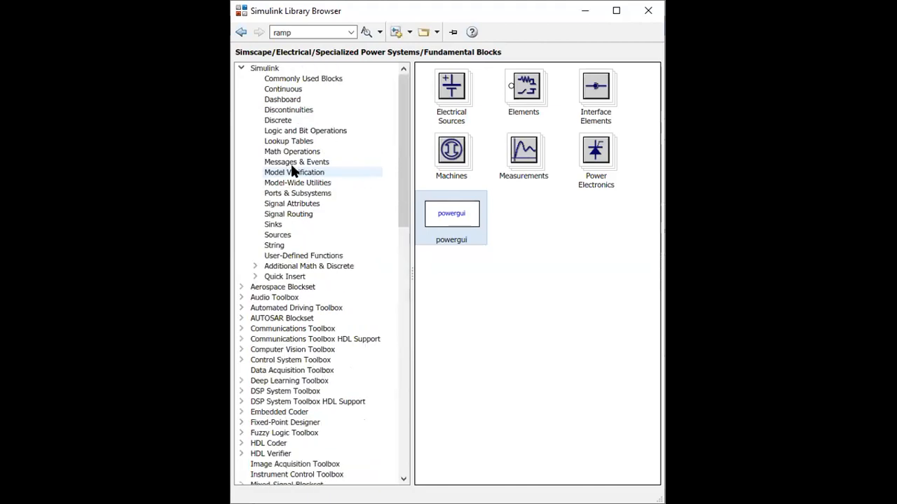
pyautogui.click(289, 234)
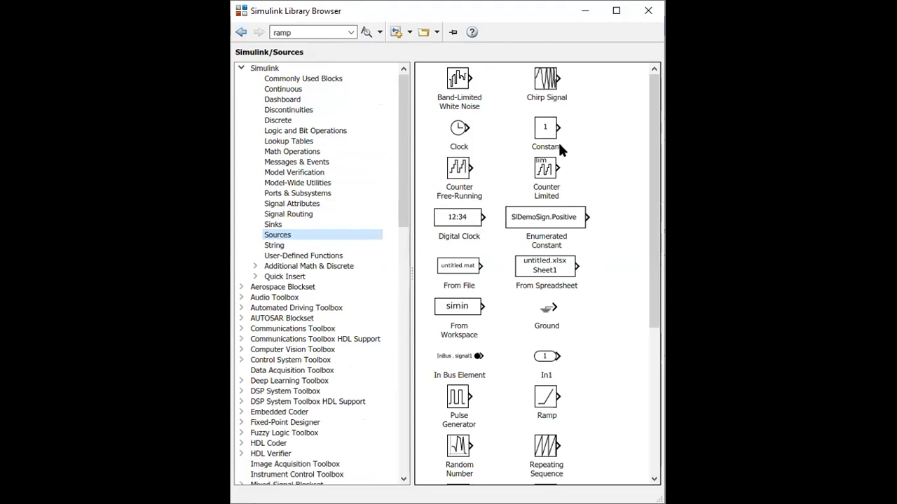
# - Locate the Ramp block in the Simulink Sources library and select it
pyautogui.scroll(-5, 579, 364)
pyautogui.scroll(-1, 579, 364)
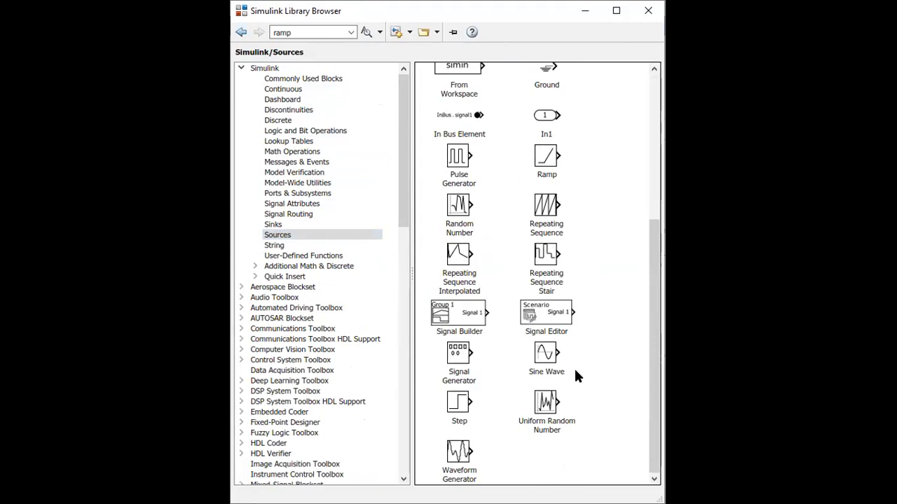
pyautogui.scroll(1, 575, 376)
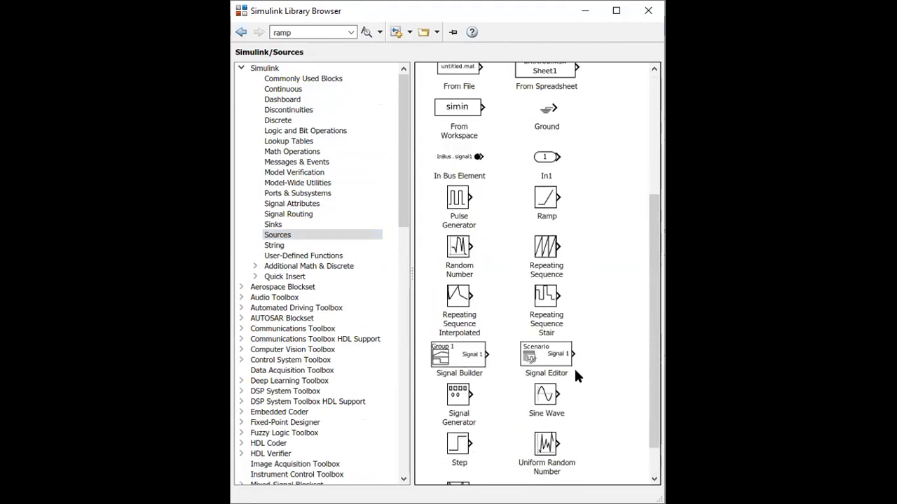
pyautogui.click(547, 201)
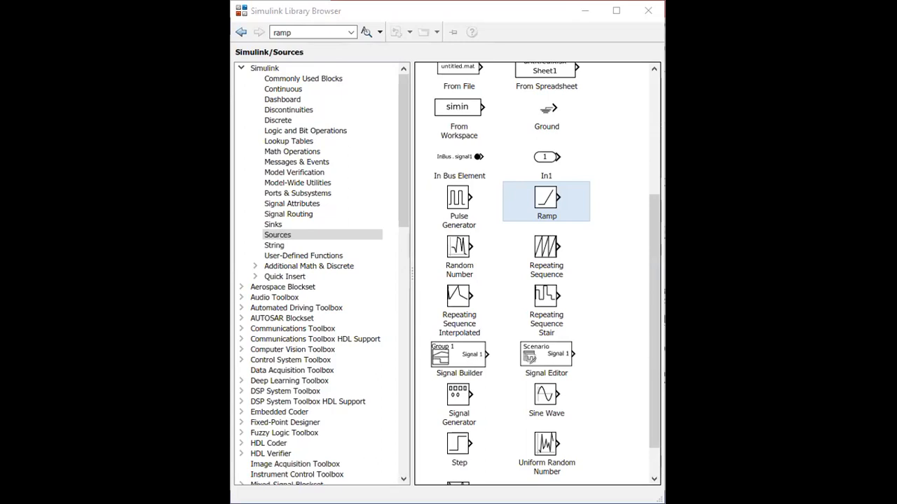
# - Show the Electrical Sources library under Simscape Specialized Power Systems Fundamental Blocks and select the Controlled Voltage Source block
pyautogui.click(255, 233)
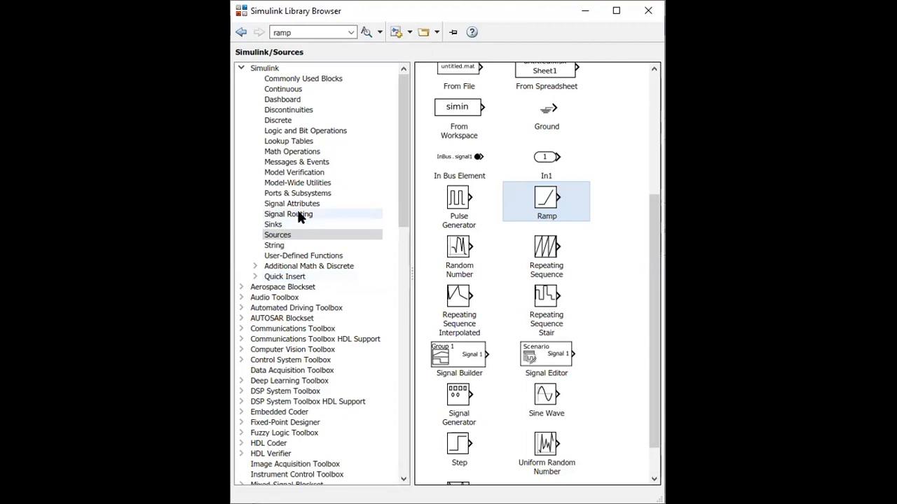
pyautogui.scroll(-14, 296, 207)
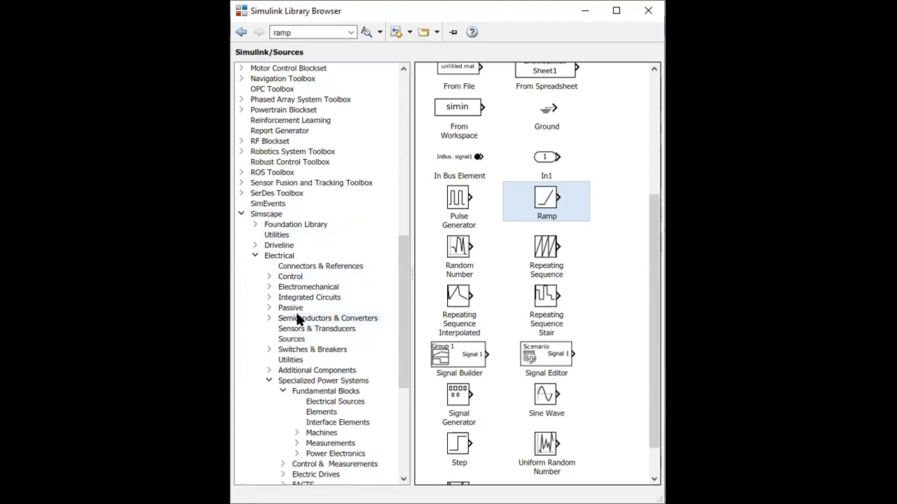
pyautogui.scroll(-1, 298, 344)
pyautogui.click(330, 374)
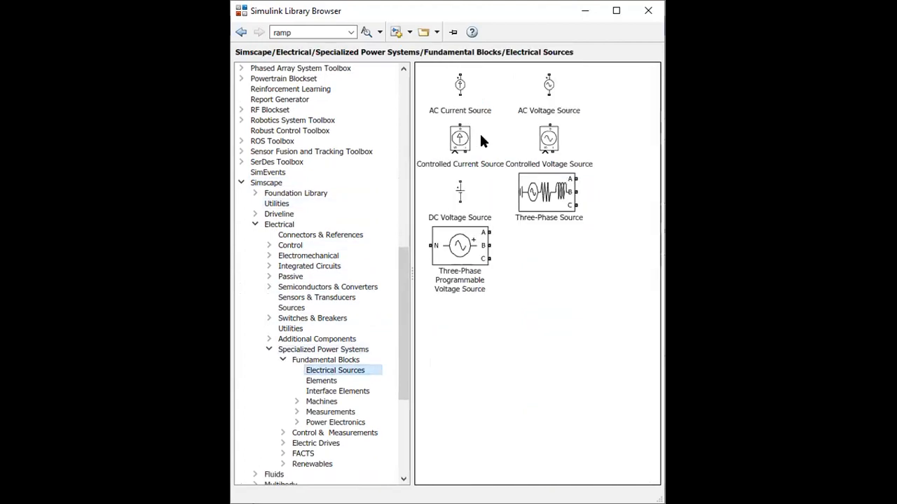
pyautogui.click(551, 140)
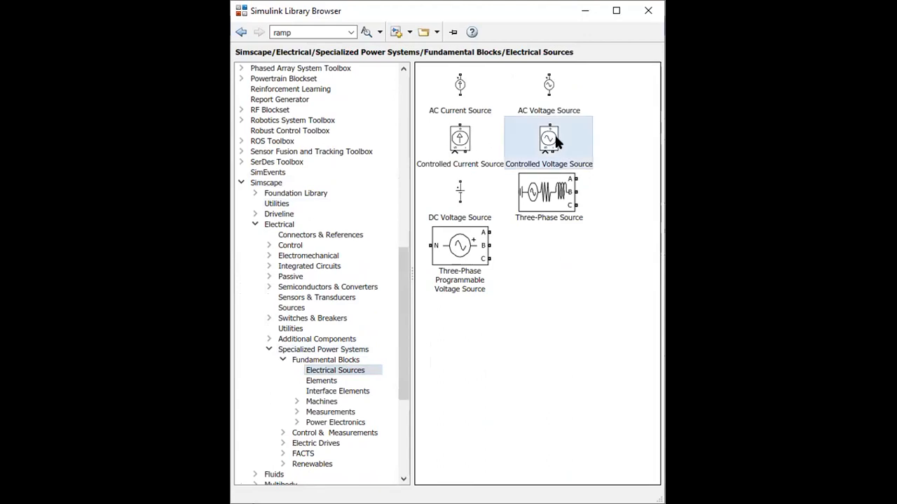
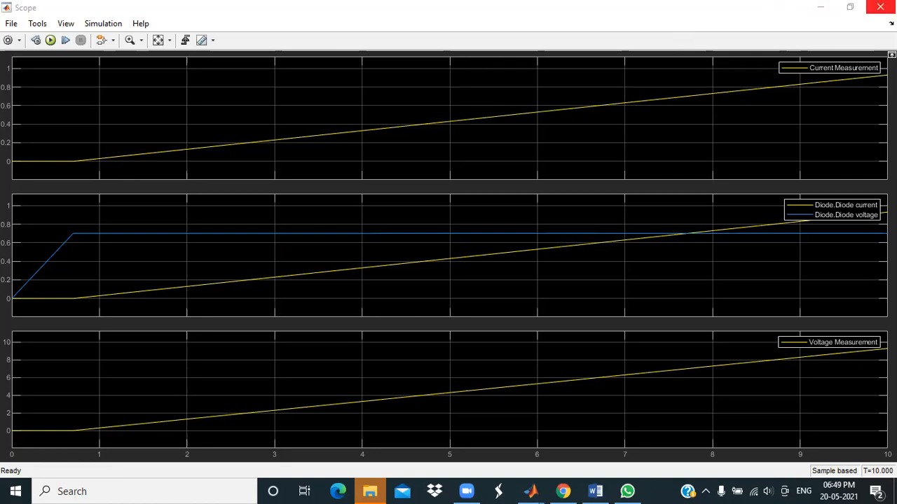
# - Close the Scope window and delete the Current Measurement block from the model together with its three connection lines
pyautogui.click(879, 7)
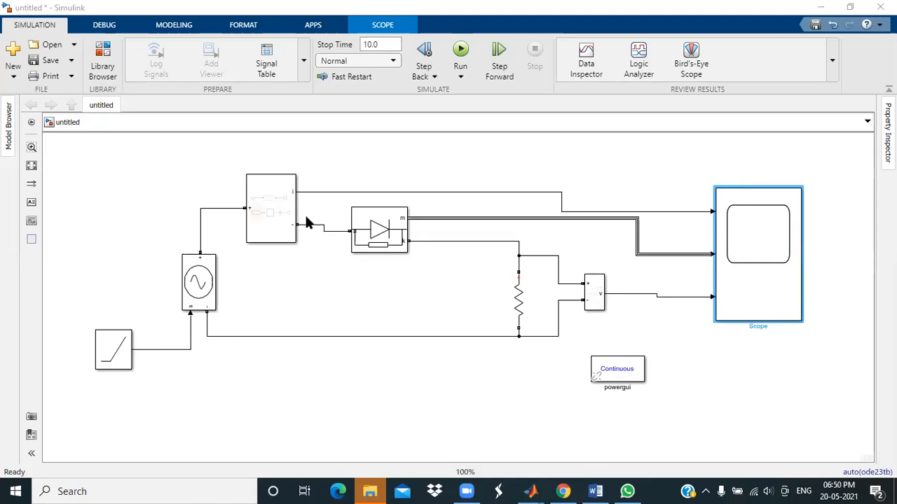
pyautogui.click(258, 213)
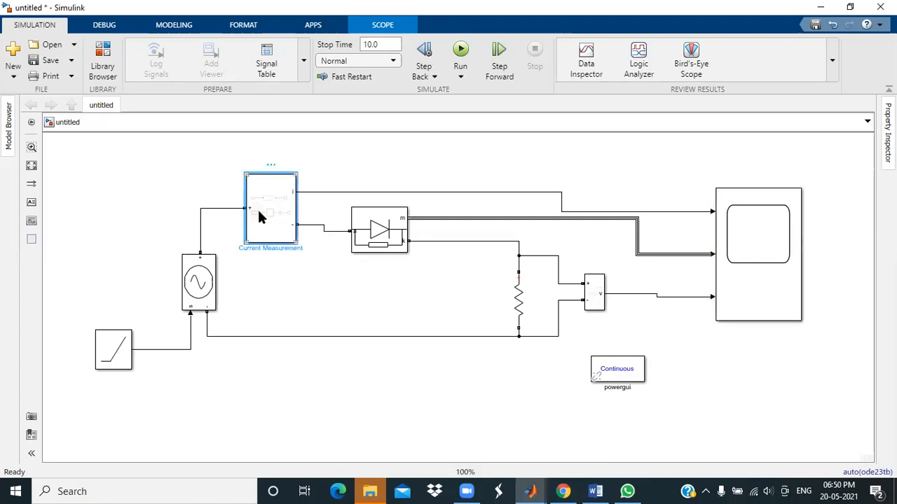
pyautogui.press('Delete')
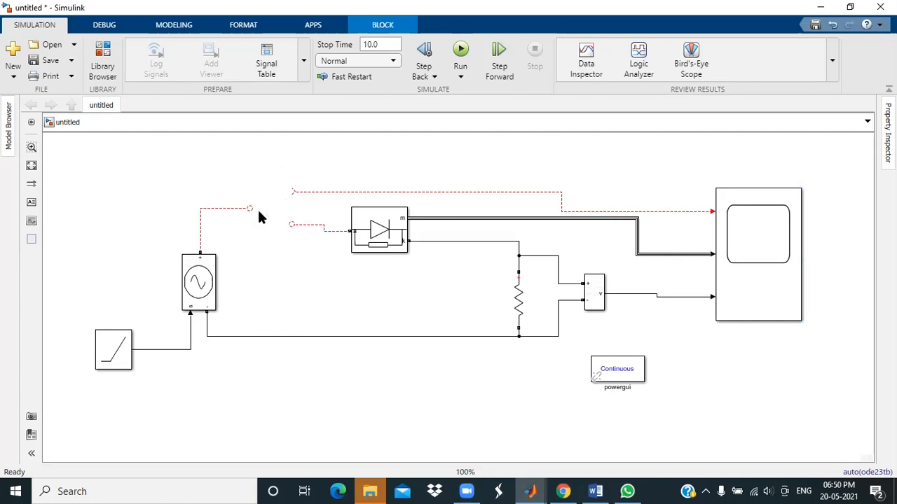
pyautogui.click(200, 219)
pyautogui.press('Delete')
pyautogui.click(411, 196)
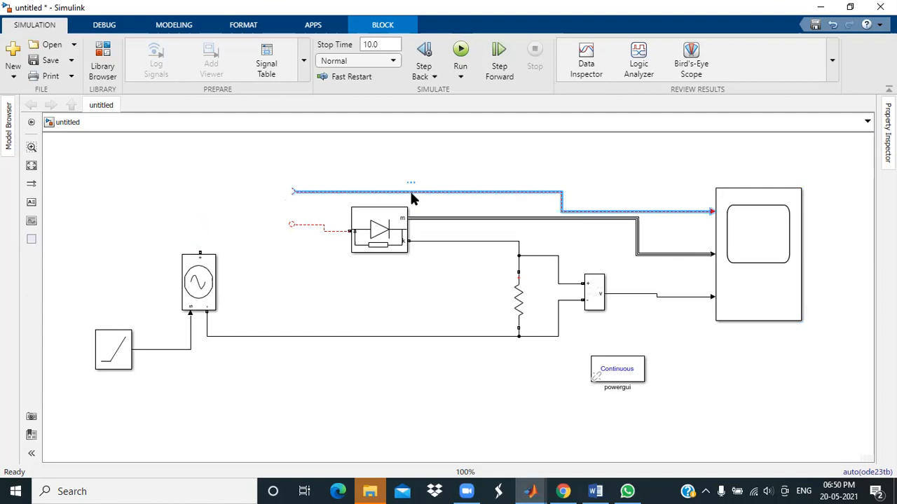
pyautogui.press('Delete')
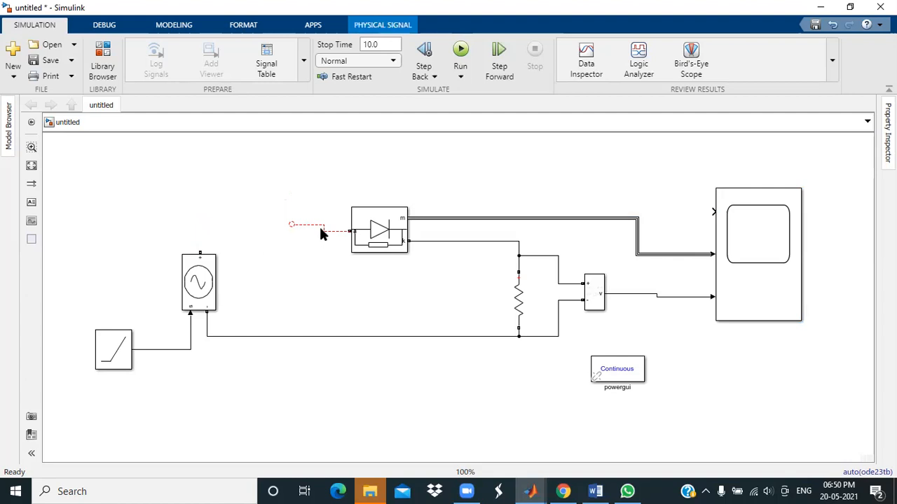
pyautogui.click(322, 223)
pyautogui.press('Delete')
# - Delete the line from the diode's m port to the Scope, and the Voltage Measurement block with its three connection lines
pyautogui.click(601, 219)
pyautogui.press('Delete')
pyautogui.click(592, 293)
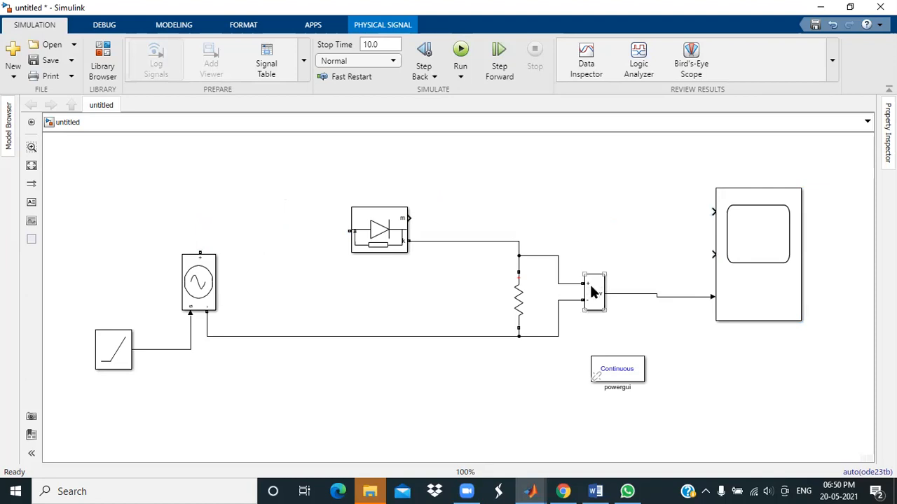
pyautogui.press('Delete')
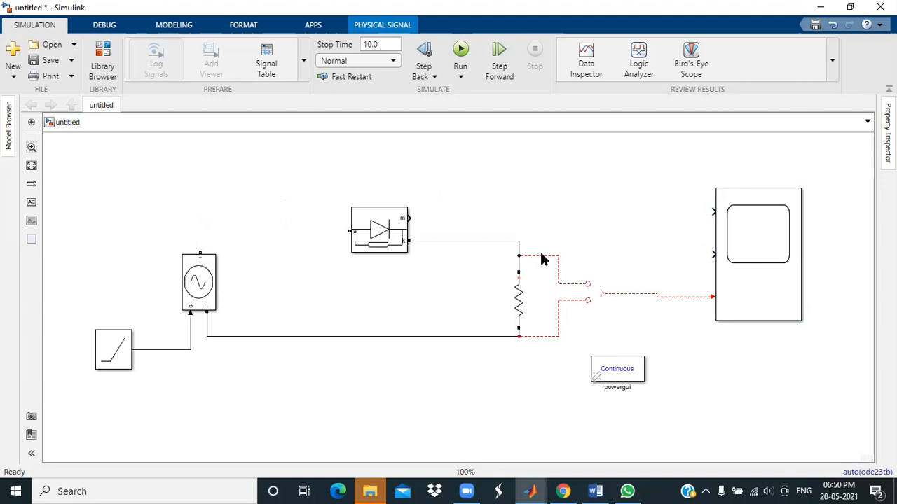
pyautogui.click(541, 257)
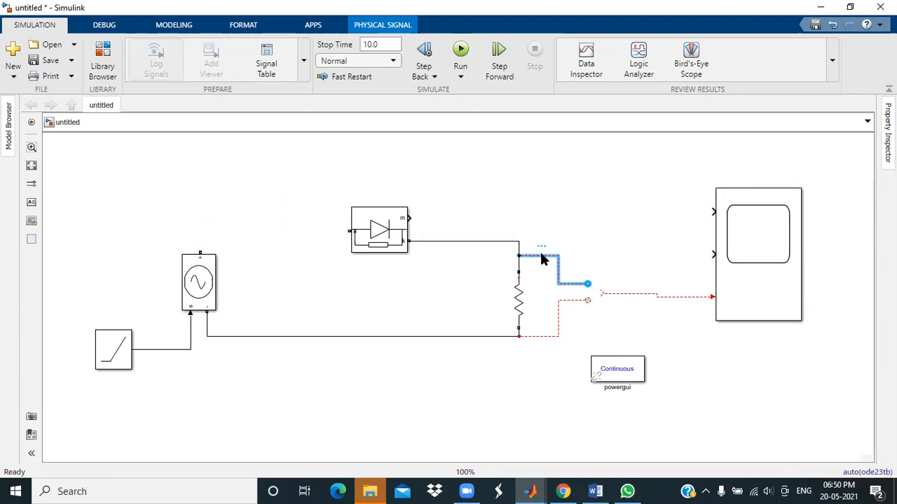
pyautogui.press('Delete')
pyautogui.click(547, 336)
pyautogui.press('Delete')
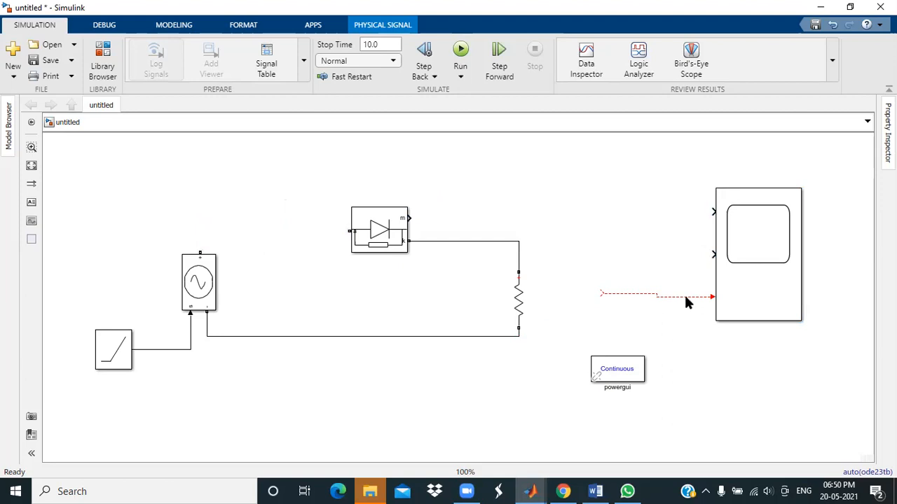
pyautogui.click(685, 297)
pyautogui.press('Delete')
# - Set the number of input ports on the Scope block to 4
pyautogui.click(748, 223)
pyautogui.click(706, 308)
pyautogui.click(732, 287)
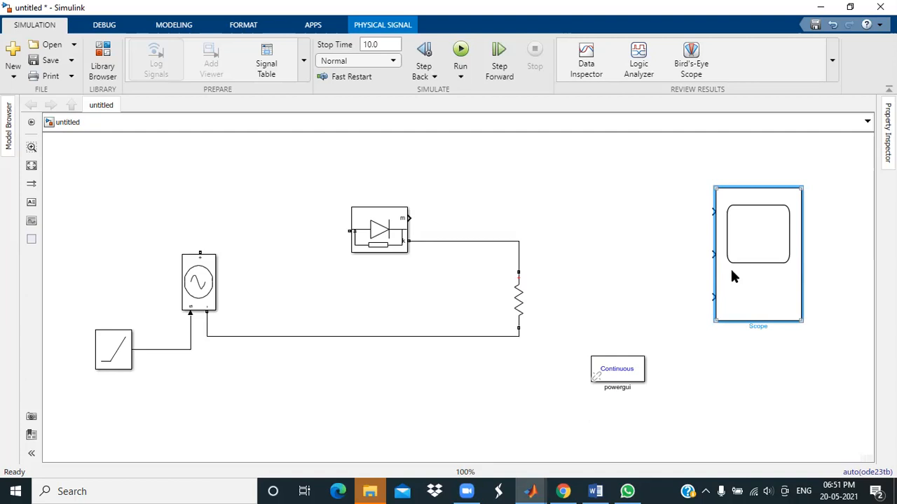
pyautogui.rightClick(731, 276)
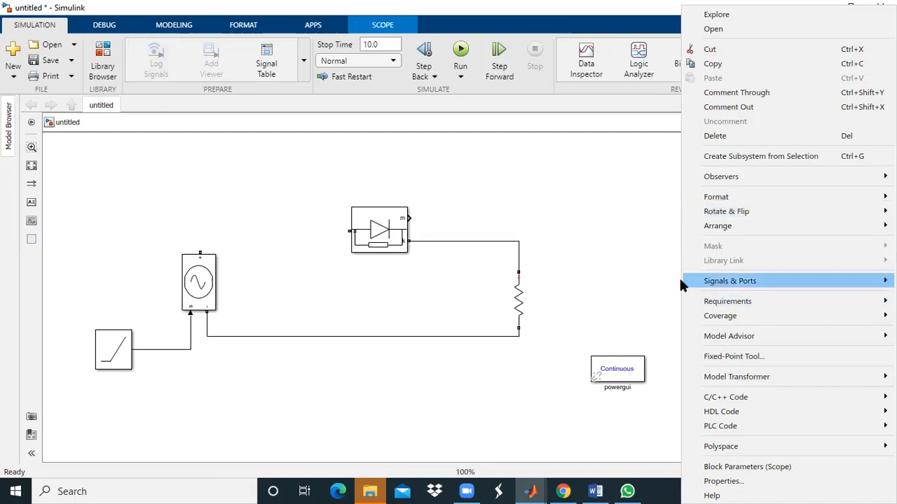
pyautogui.moveTo(679, 280)
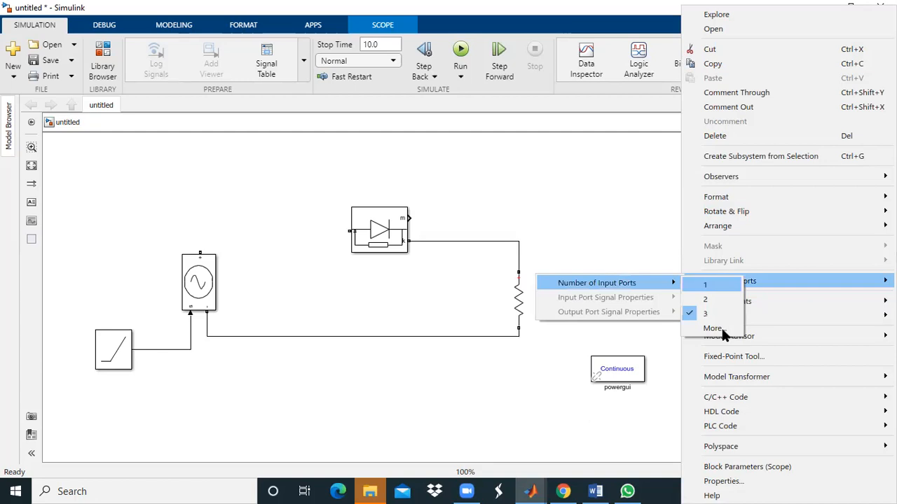
pyautogui.click(721, 326)
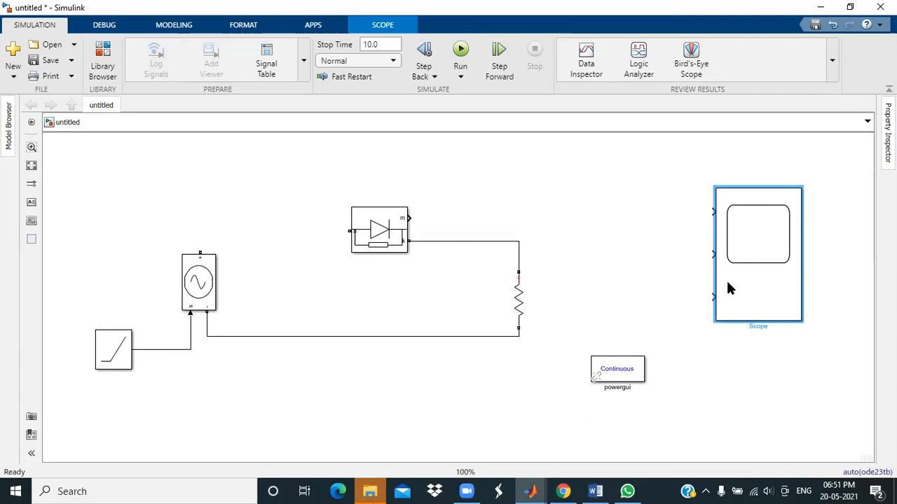
pyautogui.click(382, 241)
pyautogui.doubleClick(381, 241)
pyautogui.press('BackSpace')
pyautogui.write('4')
pyautogui.click(453, 263)
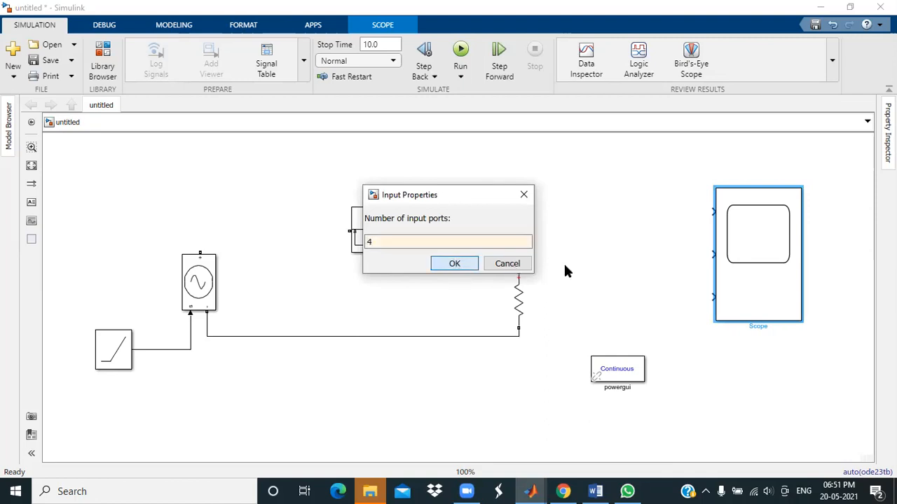
pyautogui.click(741, 396)
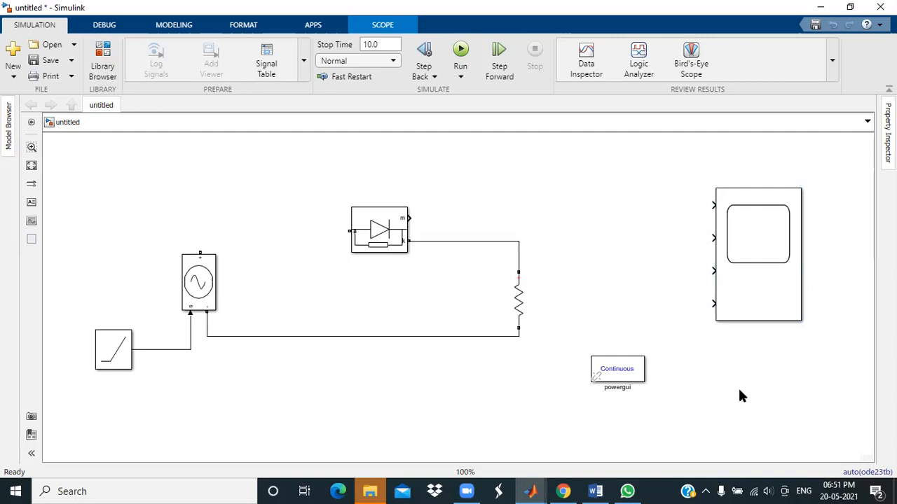